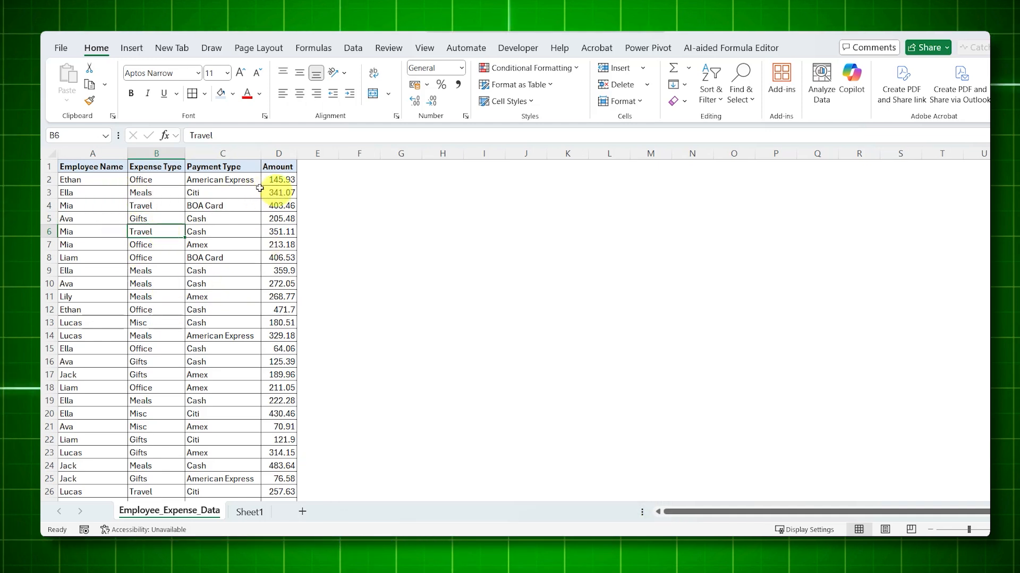
Step: Turn on header filters for the expense data and review the values listed in the Payment Type filter
click(225, 191)
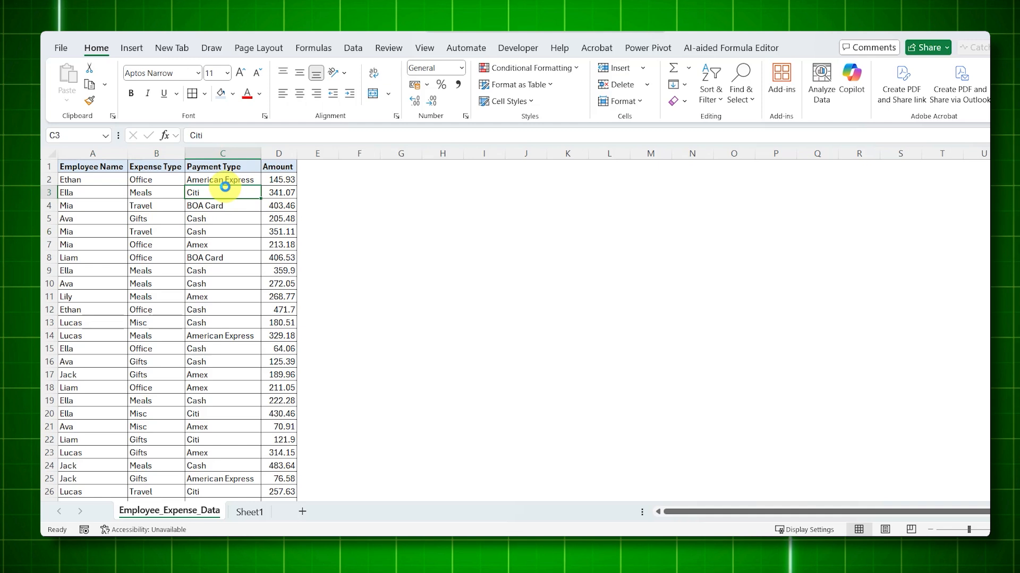
key(ctrl+shift+l)
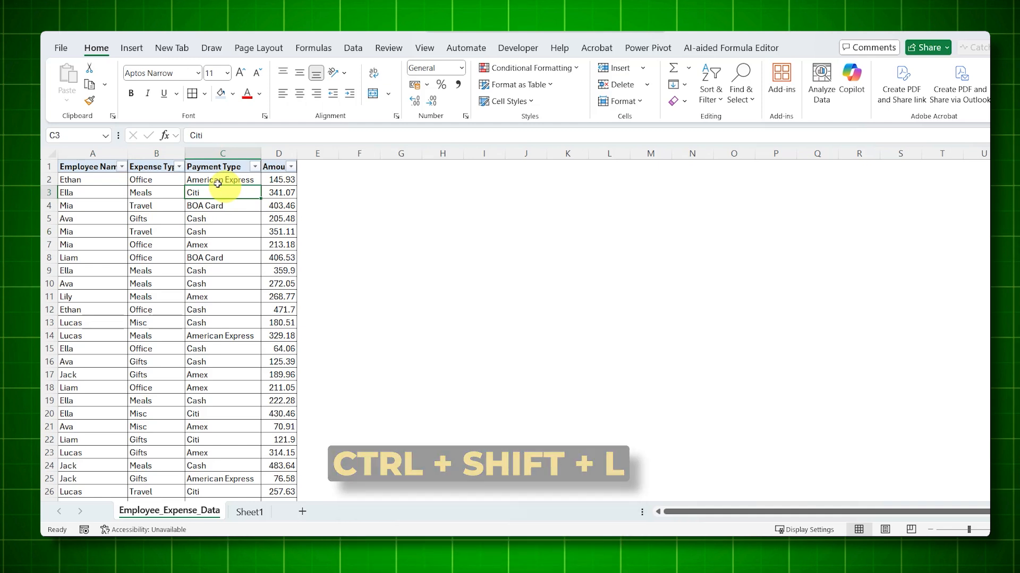
click(256, 168)
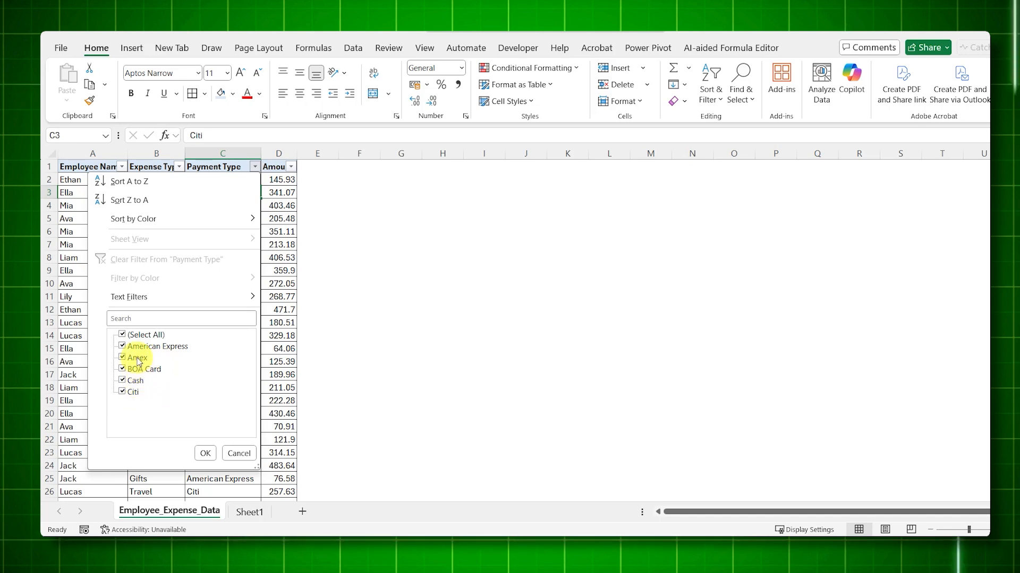
key(Escape)
click(187, 335)
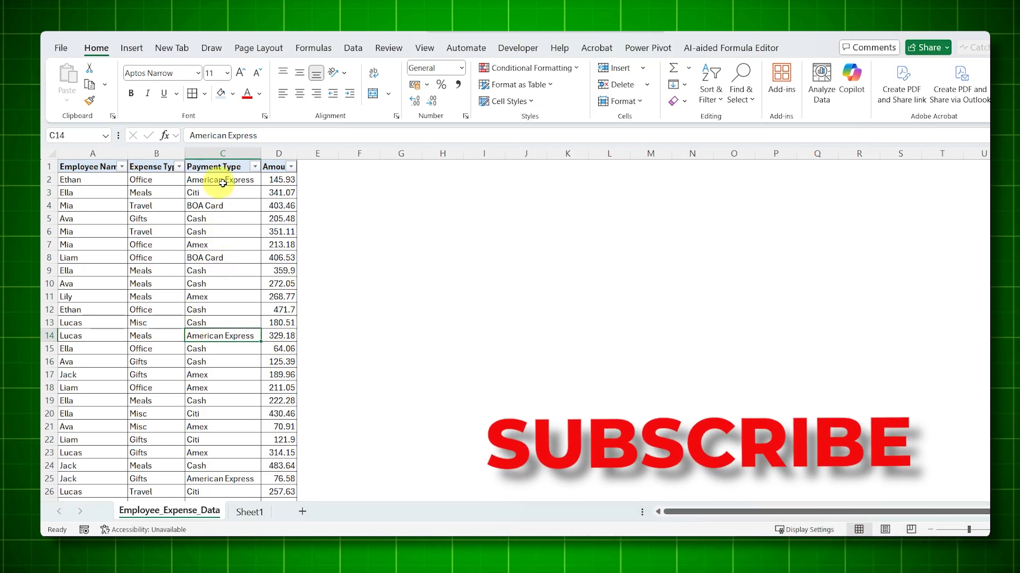
click(226, 263)
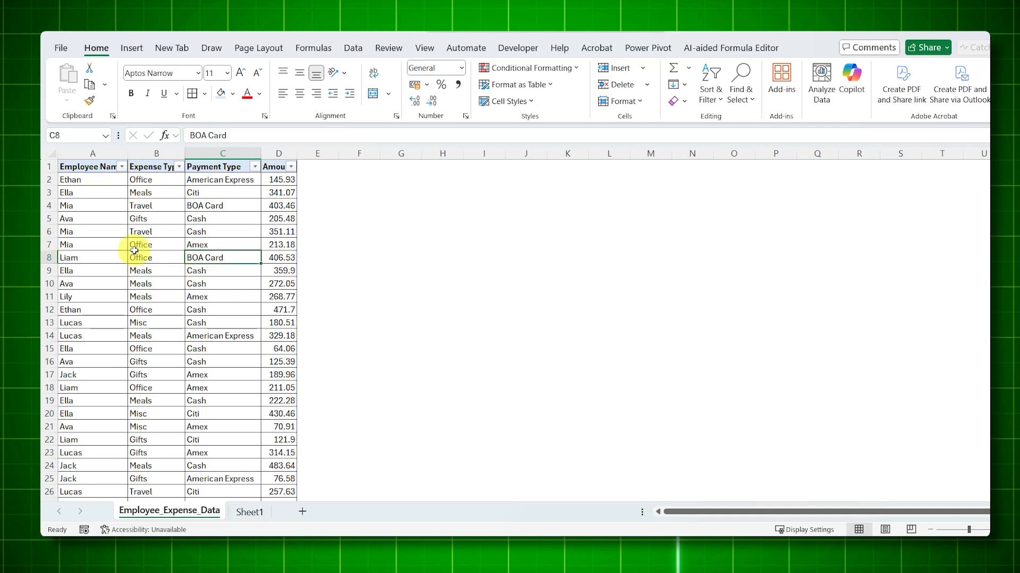
Step: Convert the expense range $A$1:$D$51 into a table with headers and apply the unformatted first style of the Light group
click(215, 245)
key(ctrl+t)
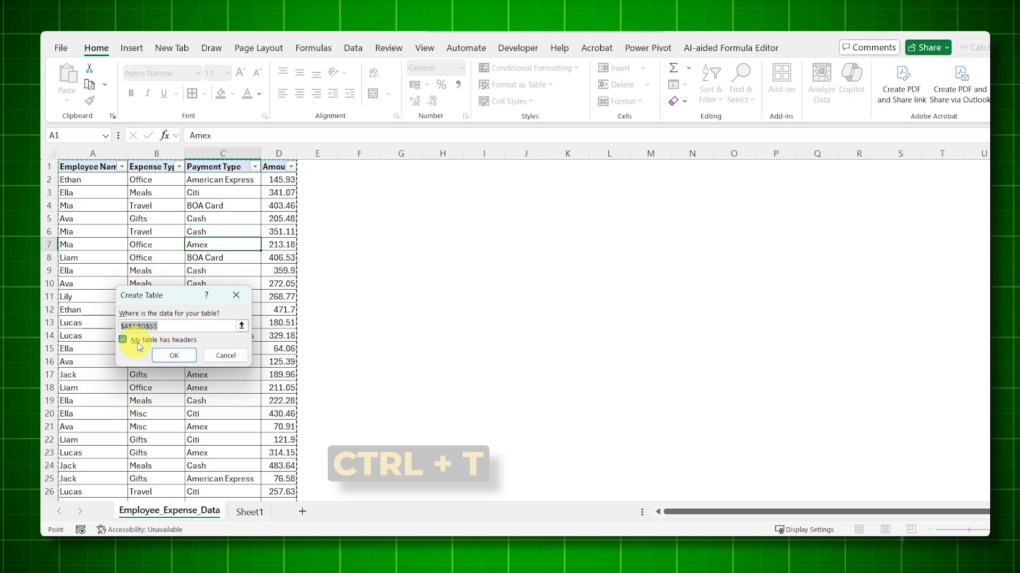
click(174, 355)
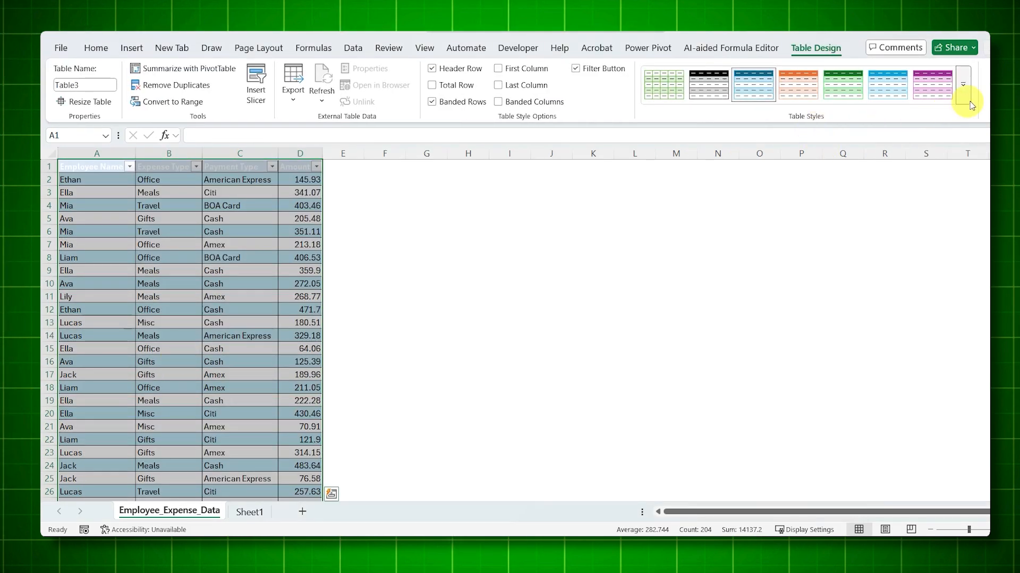
click(964, 99)
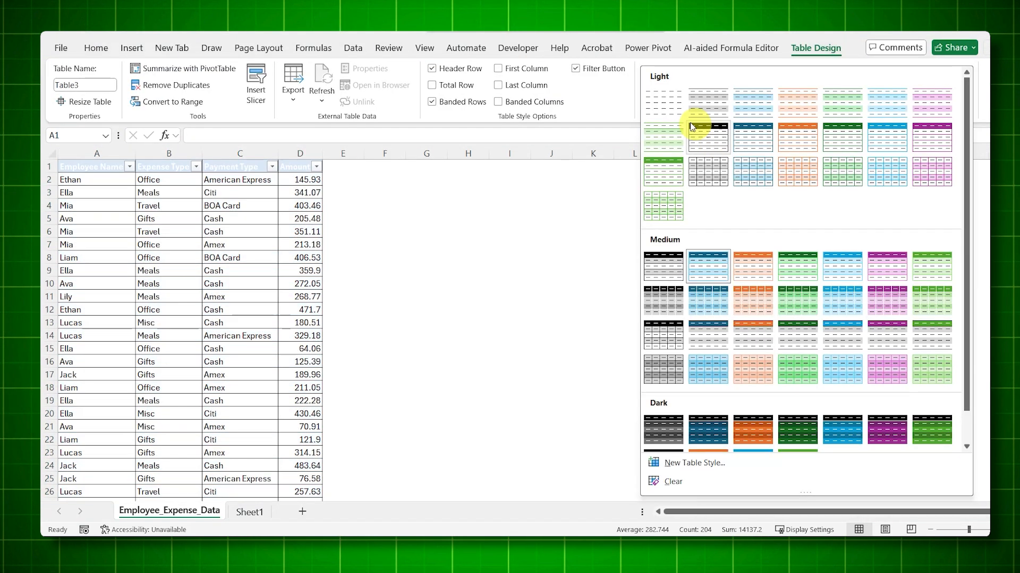
click(669, 106)
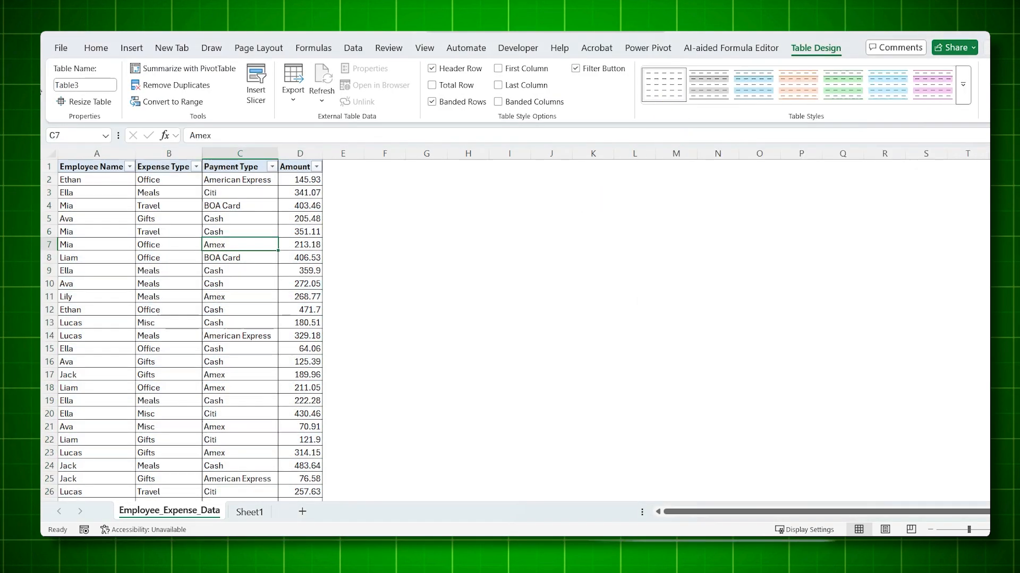
Step: Rename the expense table as Source
click(85, 85)
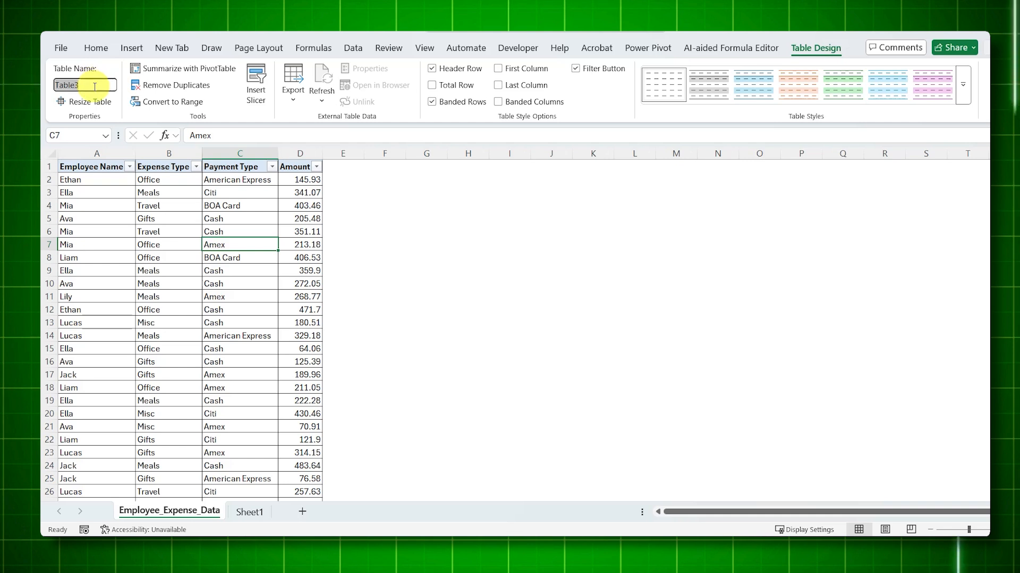
text(Dour)
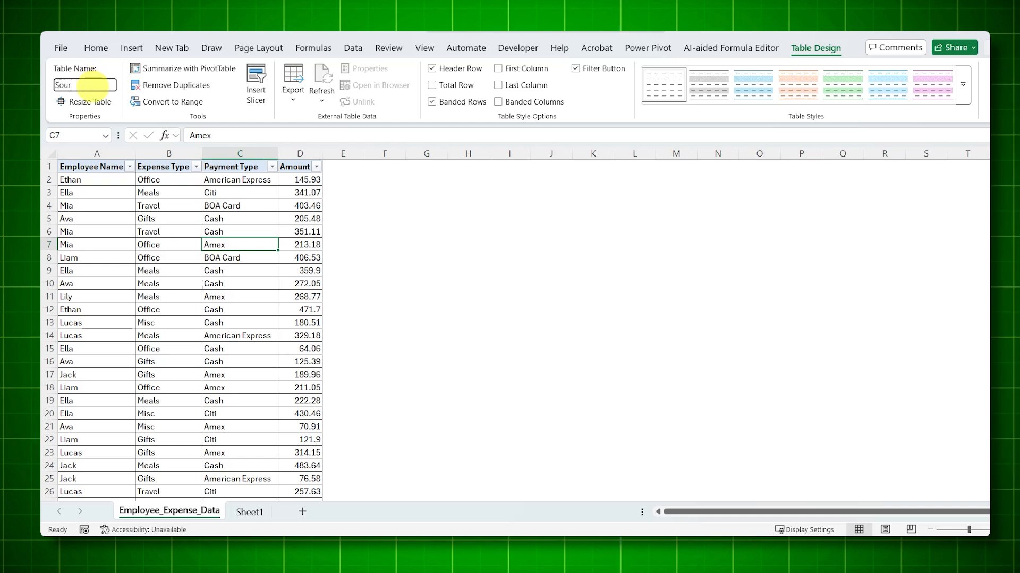
text(ce)
click(161, 232)
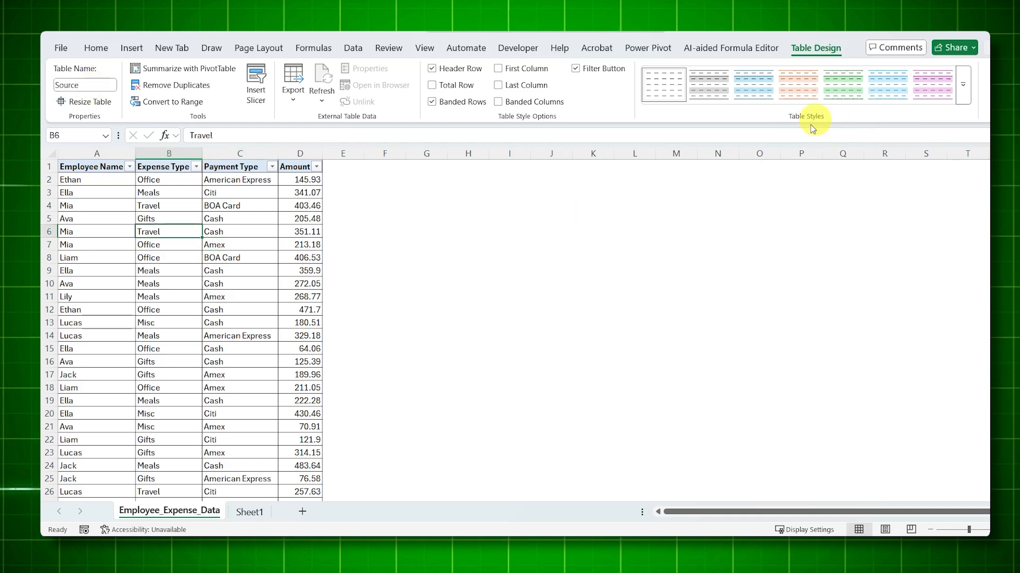
Step: Insert a slicer for Payment Type and place it directly beside the Amount column
click(256, 82)
click(119, 242)
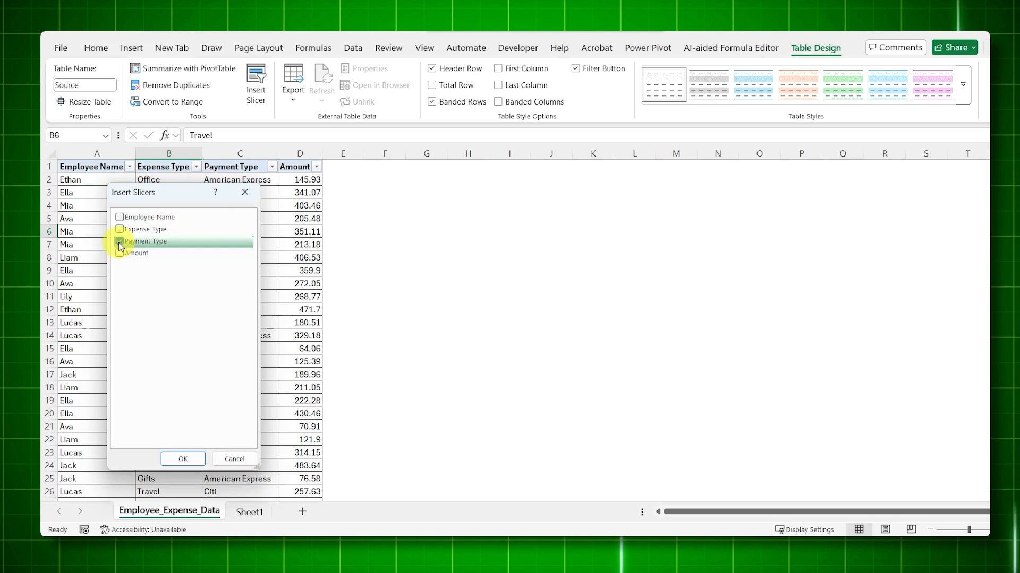
click(182, 458)
drag(501, 254, 341, 202)
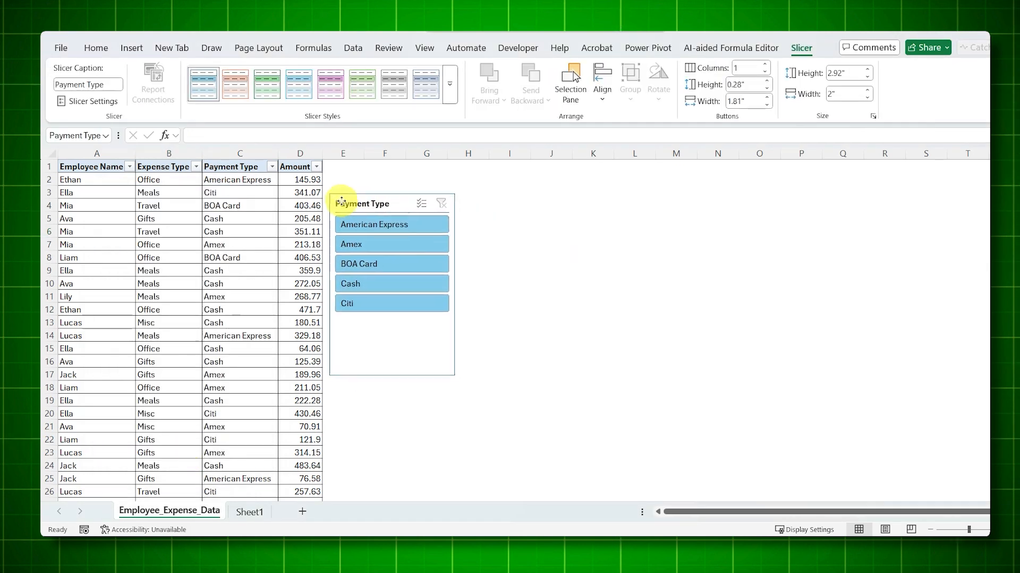
Step: Use the slicer to filter the table to Cash alone, and to BOA Card, Amex, American Express and Citi together
click(358, 288)
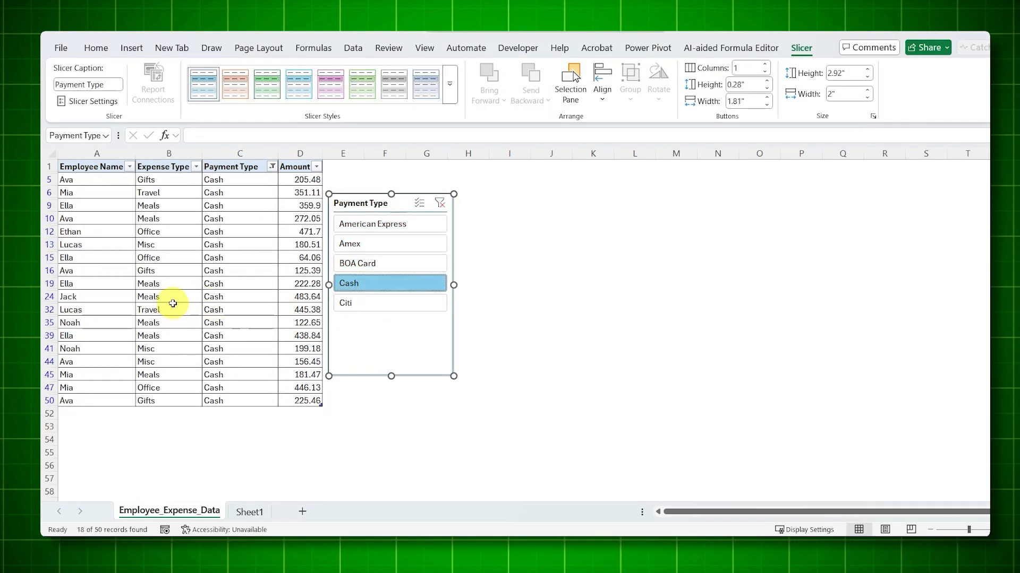
click(367, 264)
ctrl+click(365, 245)
ctrl+click(367, 225)
ctrl+click(366, 303)
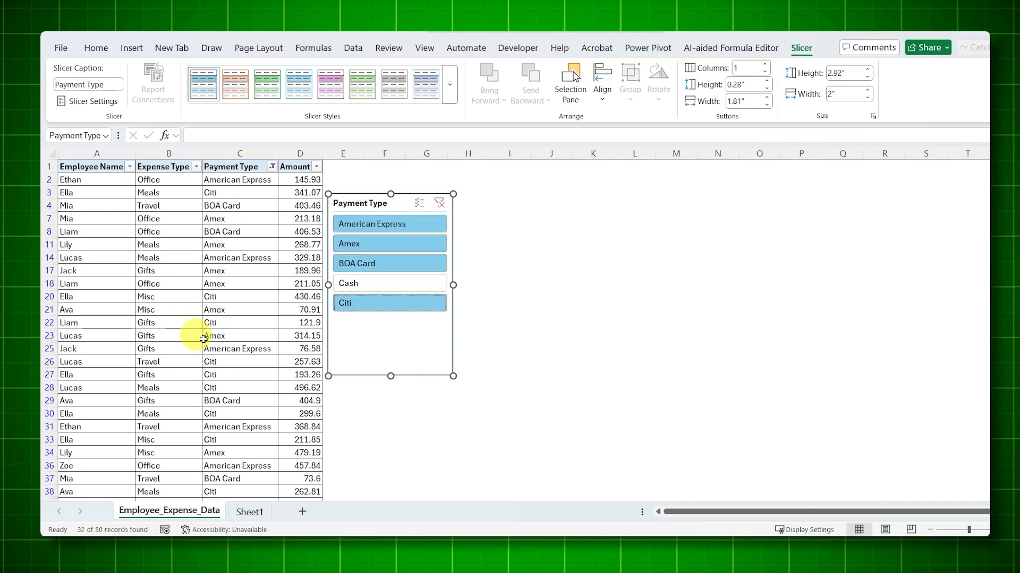
Step: Add Cash back to the slicer selection and delete the Payment Type slicer
ctrl+click(388, 283)
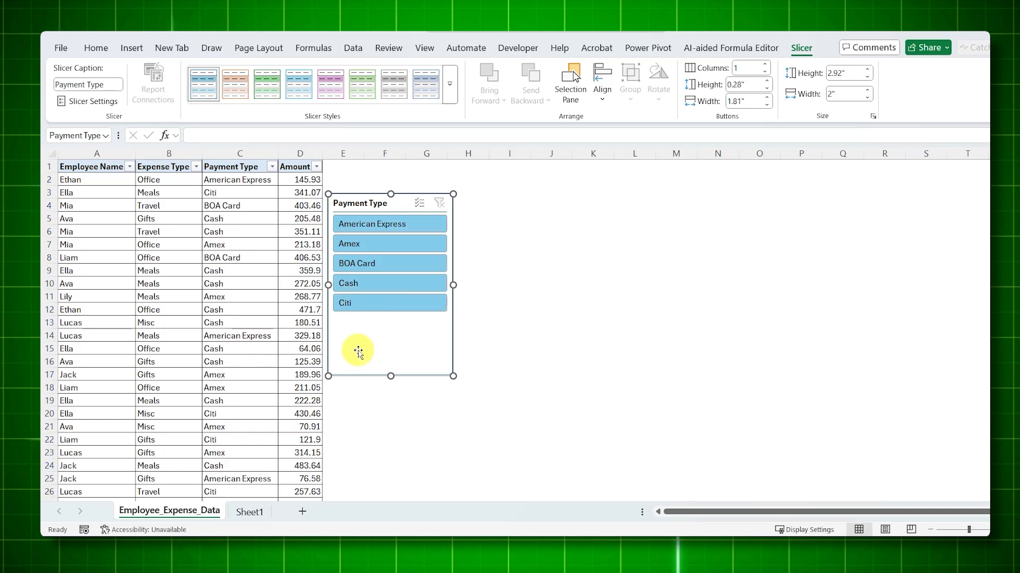
key(Delete)
Step: Add a column headed Paid Thru to the table in cell E1
click(342, 166)
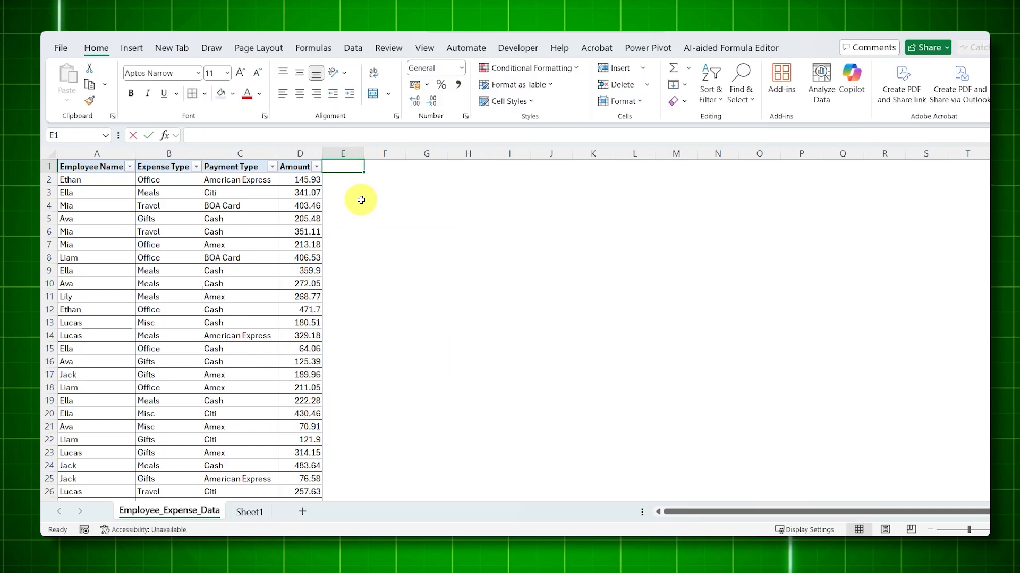
text(Paid T)
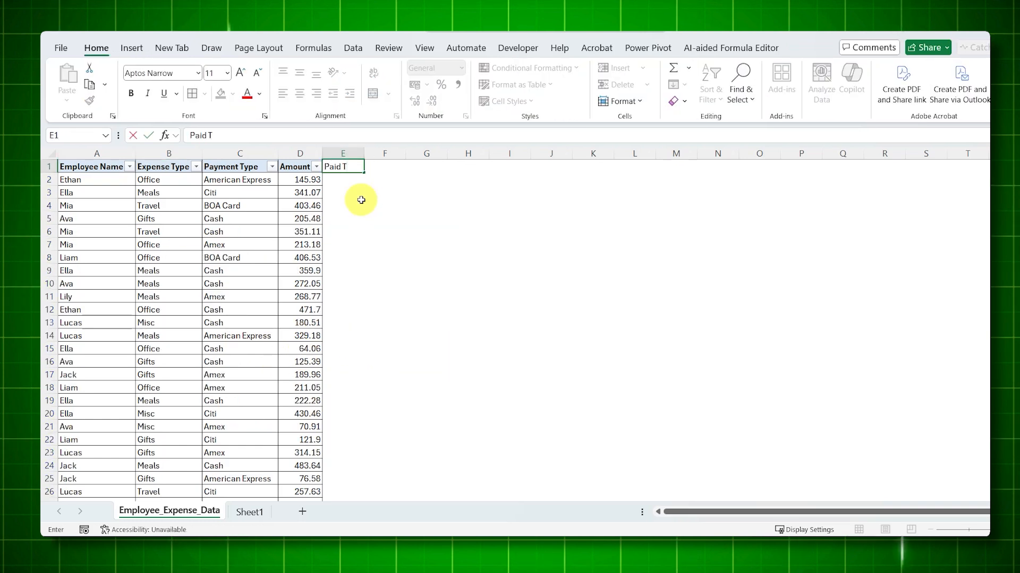
text(h)
key(Return)
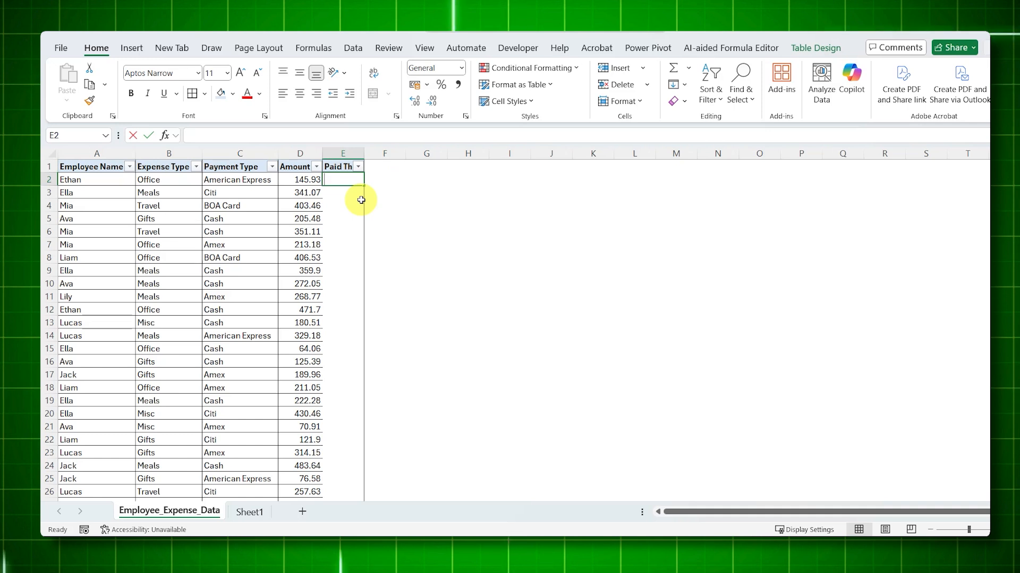
Step: Fill the Paid Thru column with the formula =IF([@[Payment Type]]="Cash","Cash","Card"), starting in E2
text(=if)
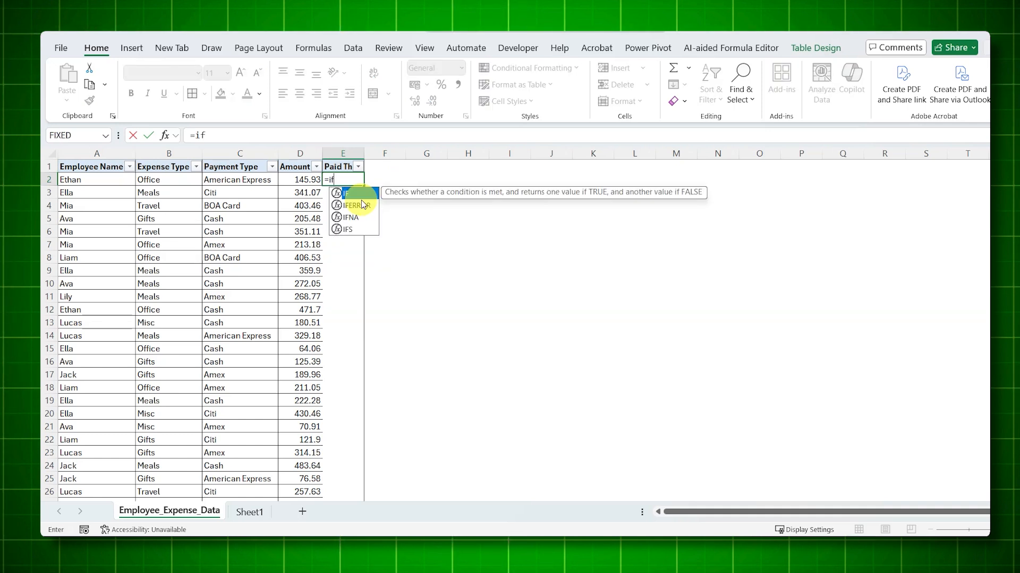
key(Tab)
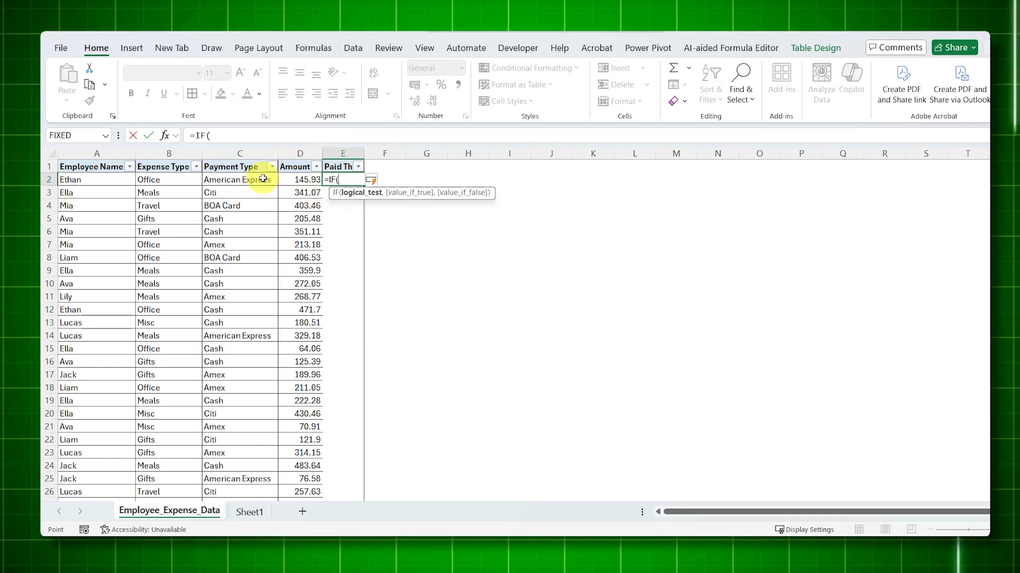
click(263, 179)
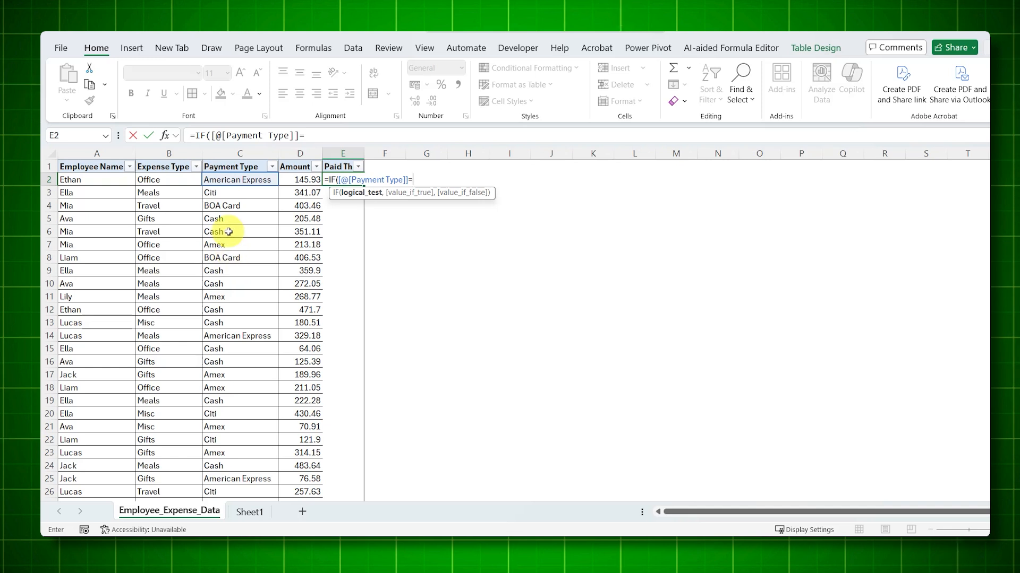
text(=")
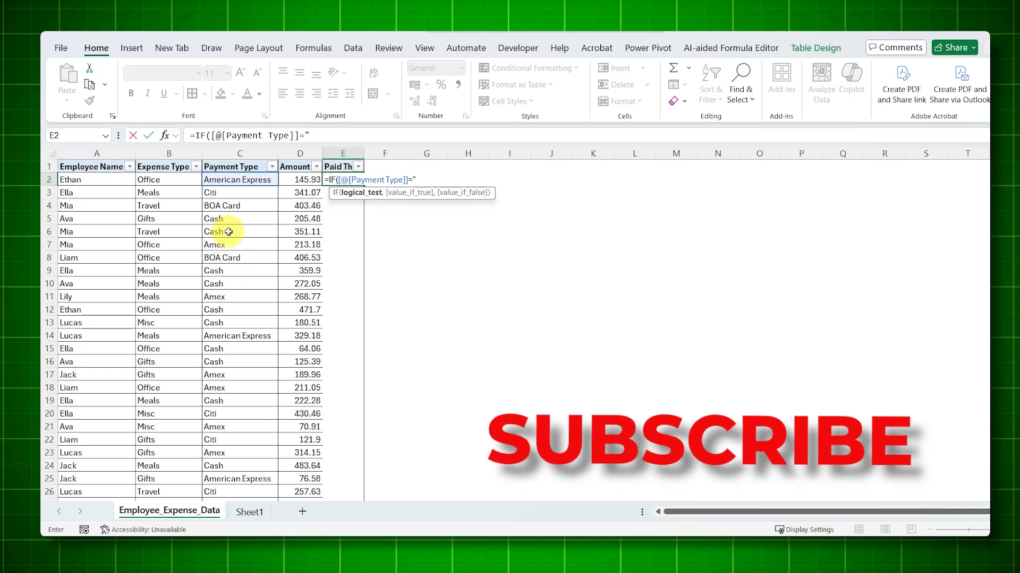
text(Cash","Cash",)
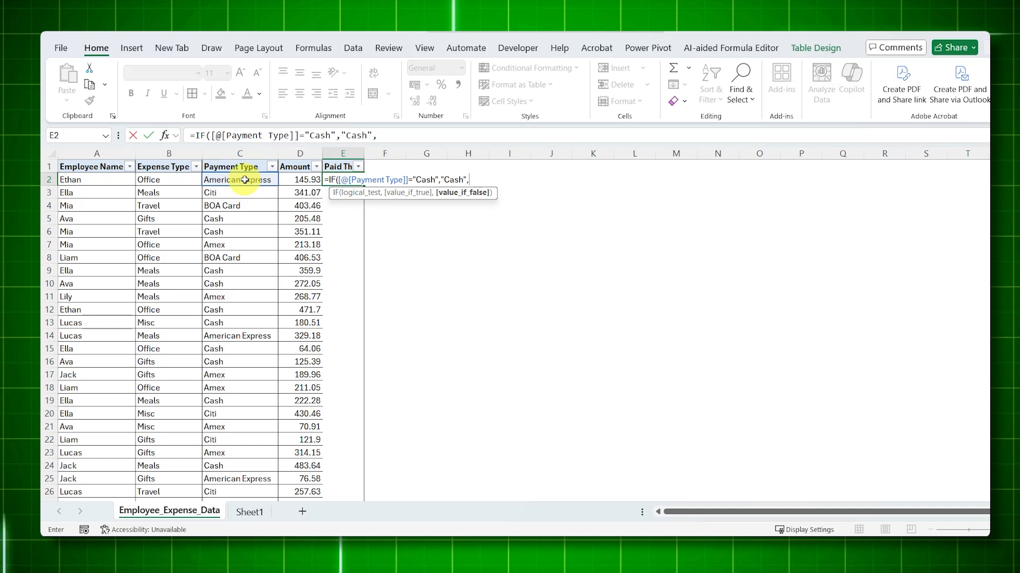
text("Cas)
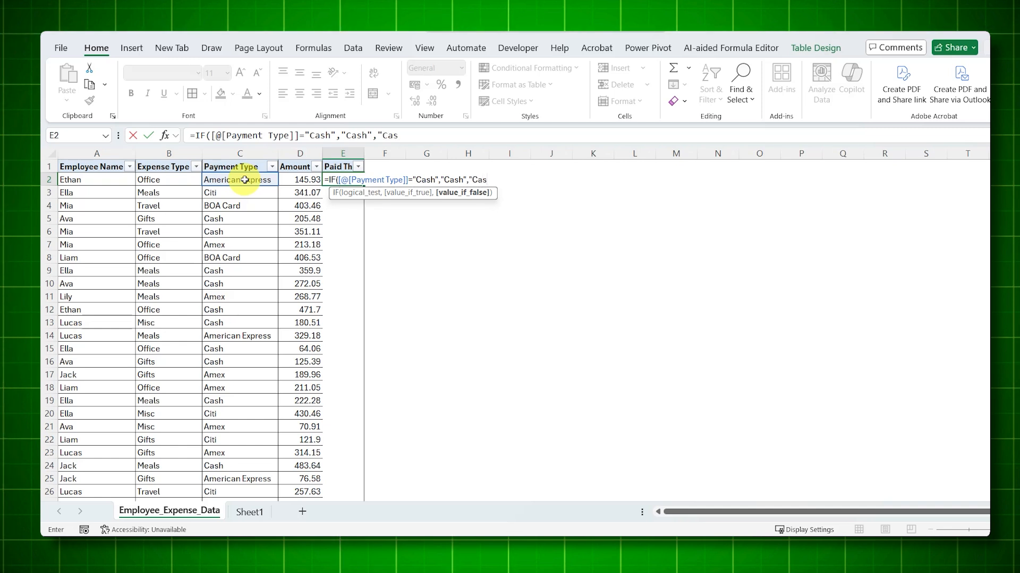
key(BackSpace)
text(rd")
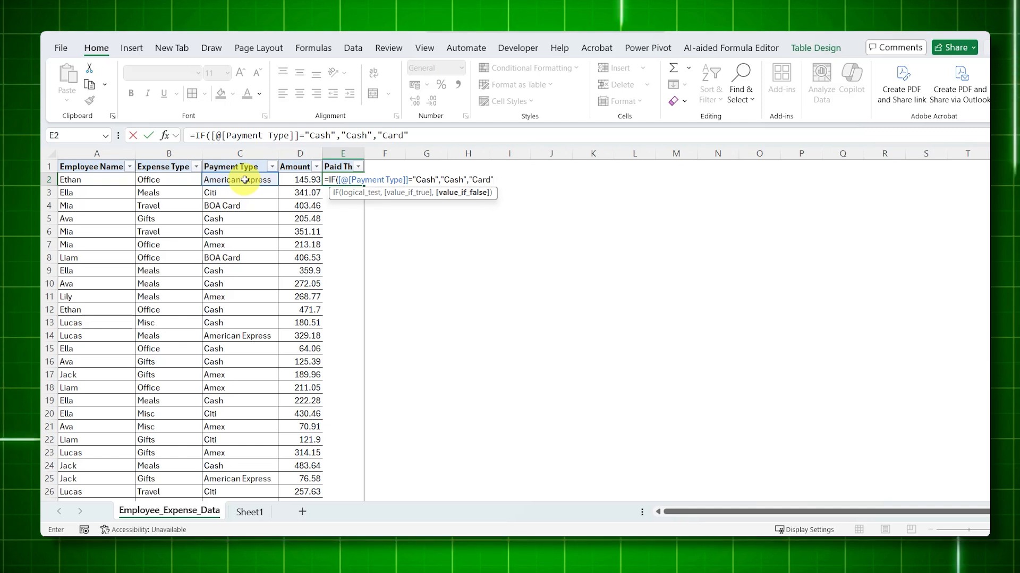
key(Return)
Step: Compare the Payment Type entries in the first few rows with their Paid Thru results
click(245, 180)
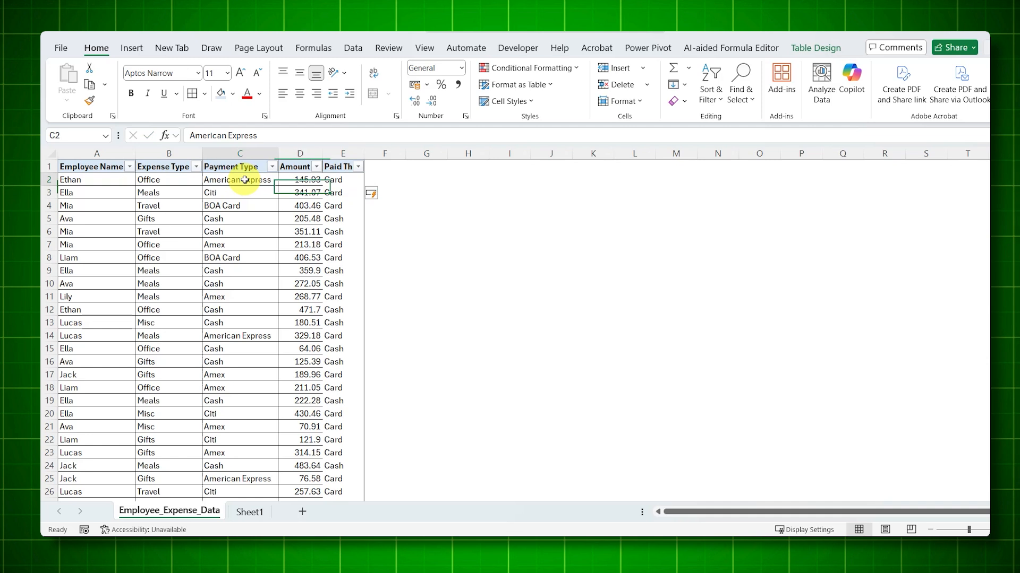
click(336, 180)
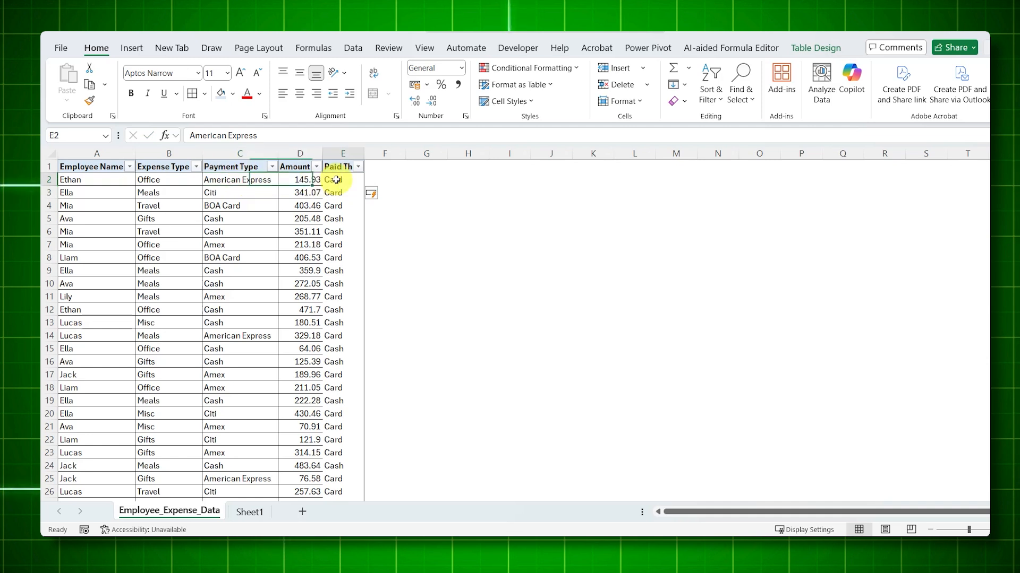
click(266, 218)
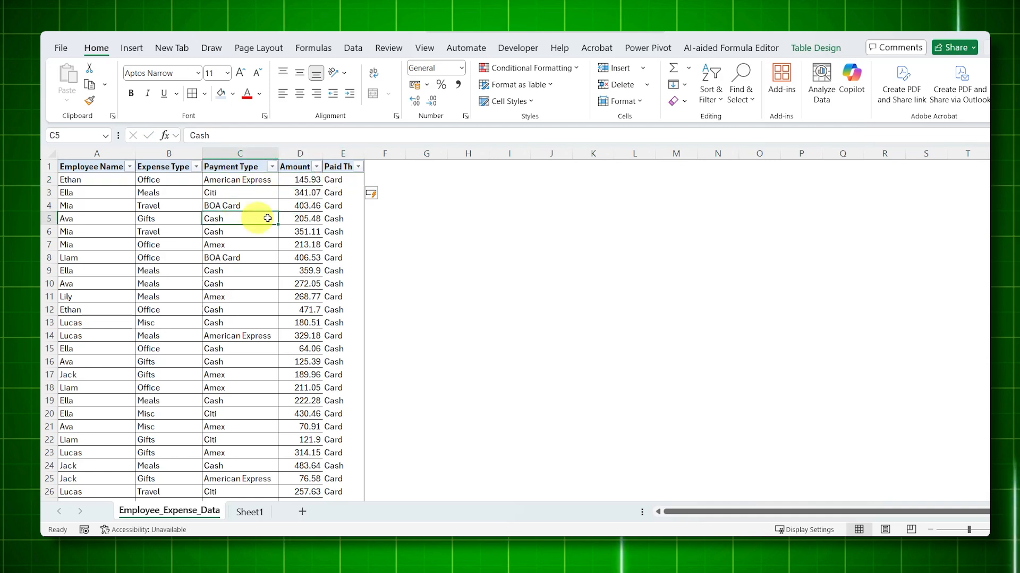
click(331, 220)
double_click(240, 194)
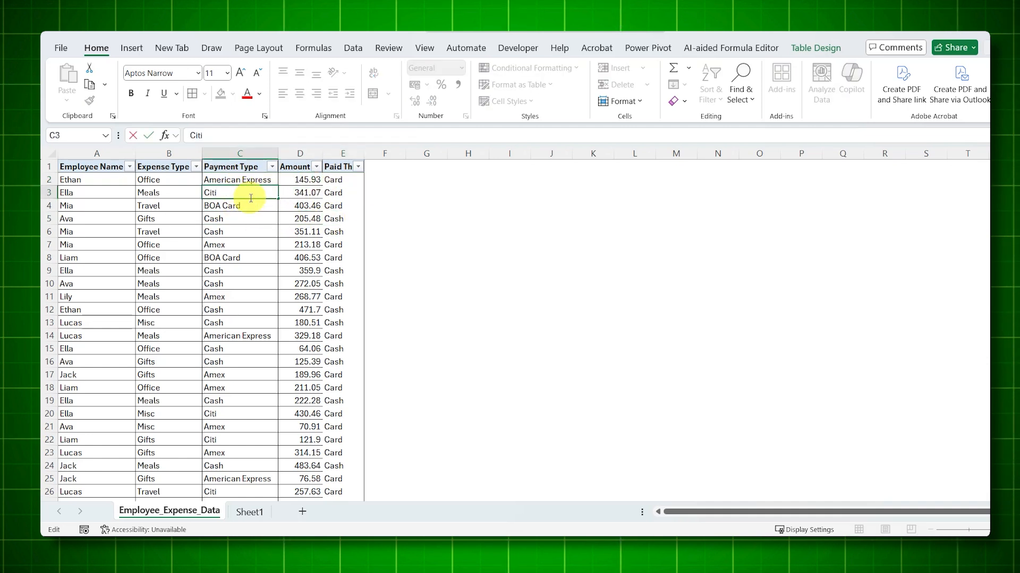
click(250, 208)
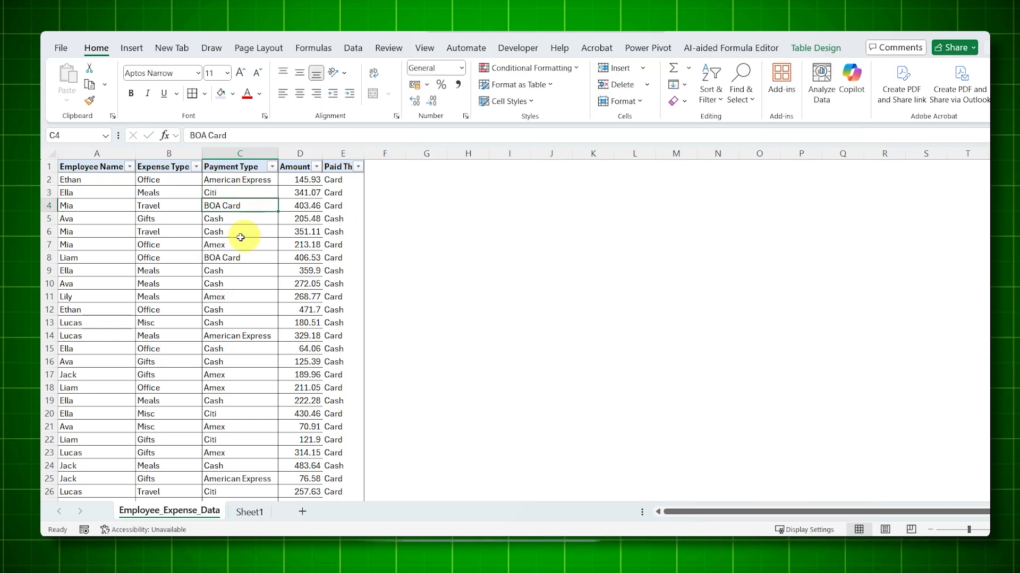
Step: Insert slicers for Payment Type and Paid Thru on the Source table
click(817, 50)
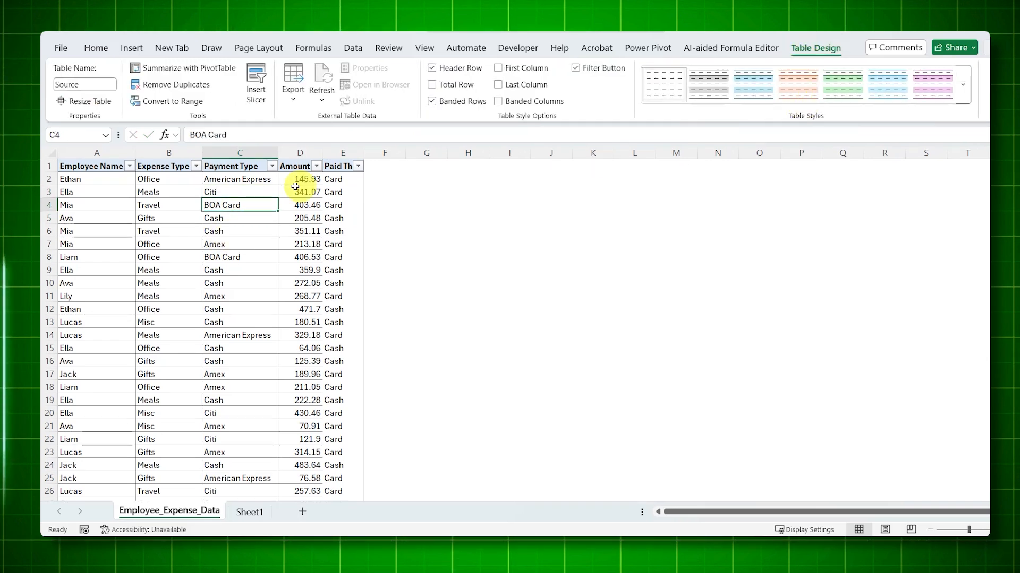
click(261, 91)
click(120, 242)
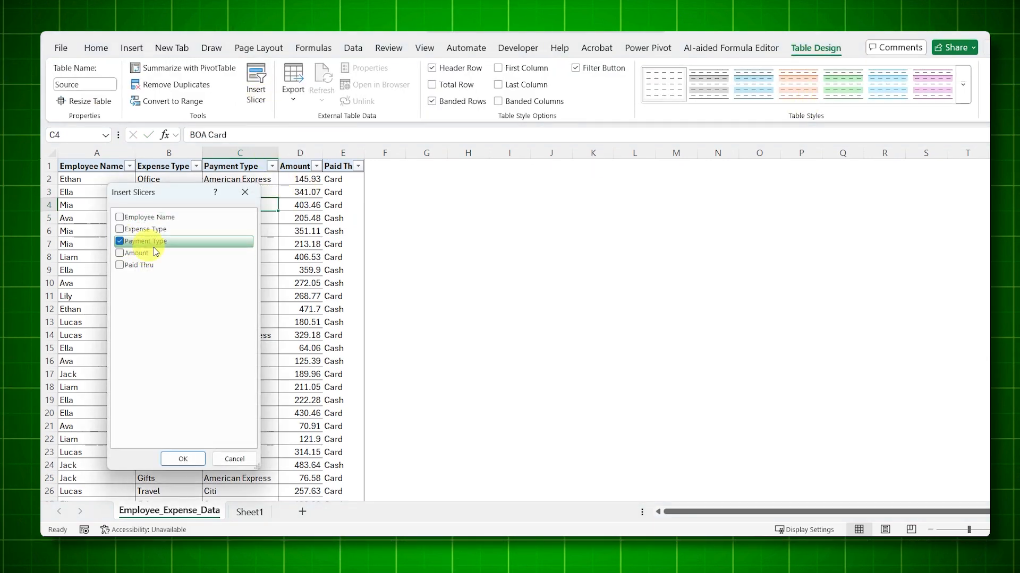
click(123, 266)
click(183, 460)
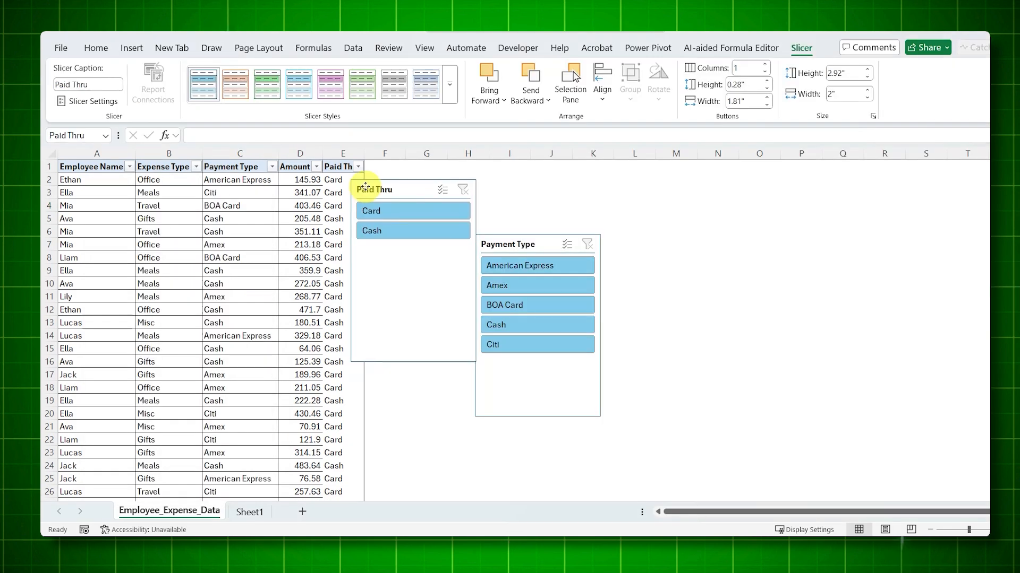
Step: Place the Paid Thru slicer beside the table, then filter by Card and by Cash in turn before clearing the filter
drag(367, 186, 382, 170)
click(384, 199)
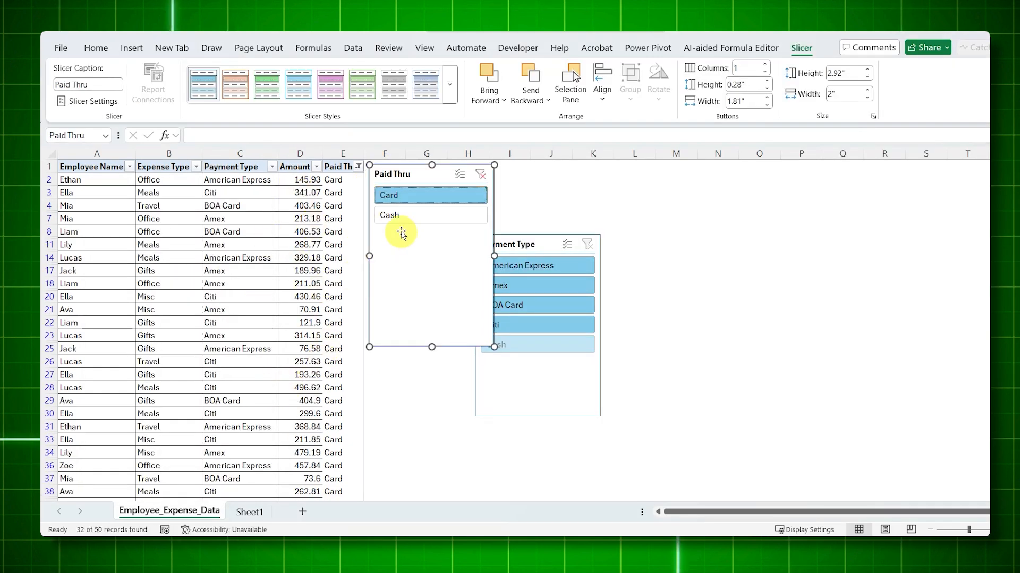
click(396, 217)
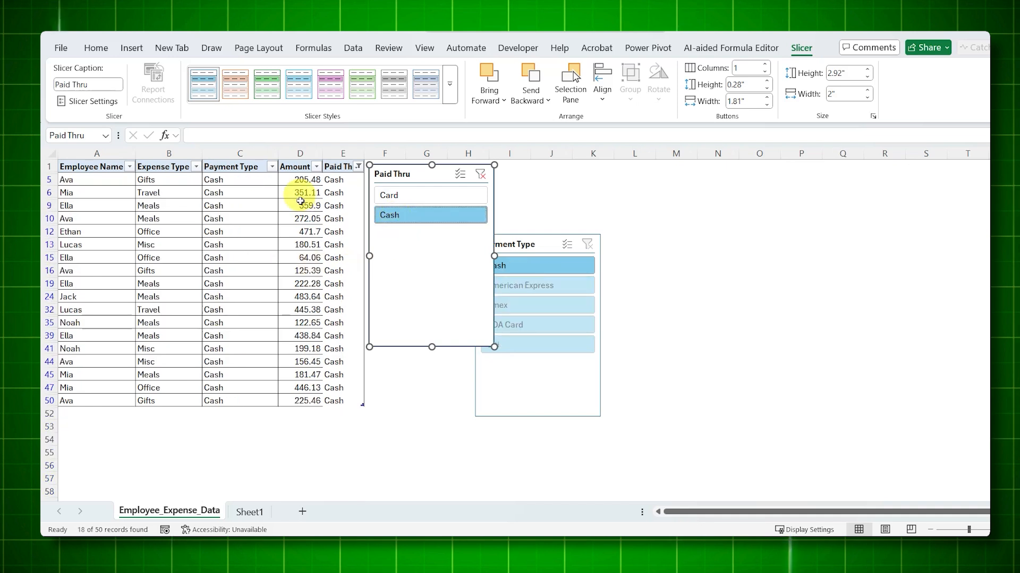
click(481, 174)
Step: Move the Payment Type slicer away from the Paid Thru slicer and filter it to American Express, Amex, BOA Card and Citi
drag(518, 244, 552, 238)
click(564, 260)
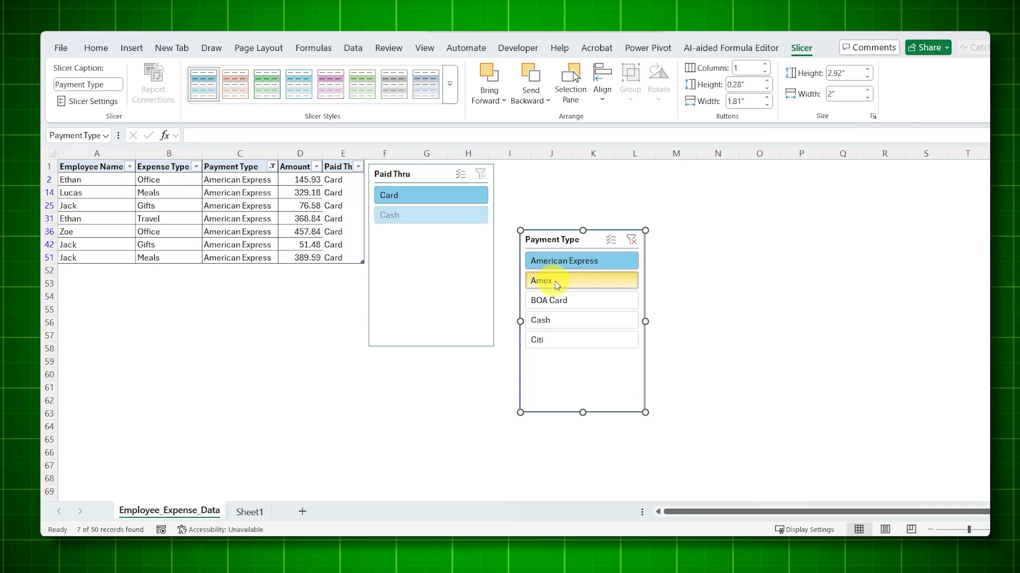
ctrl+click(556, 286)
ctrl+click(565, 301)
ctrl+click(575, 342)
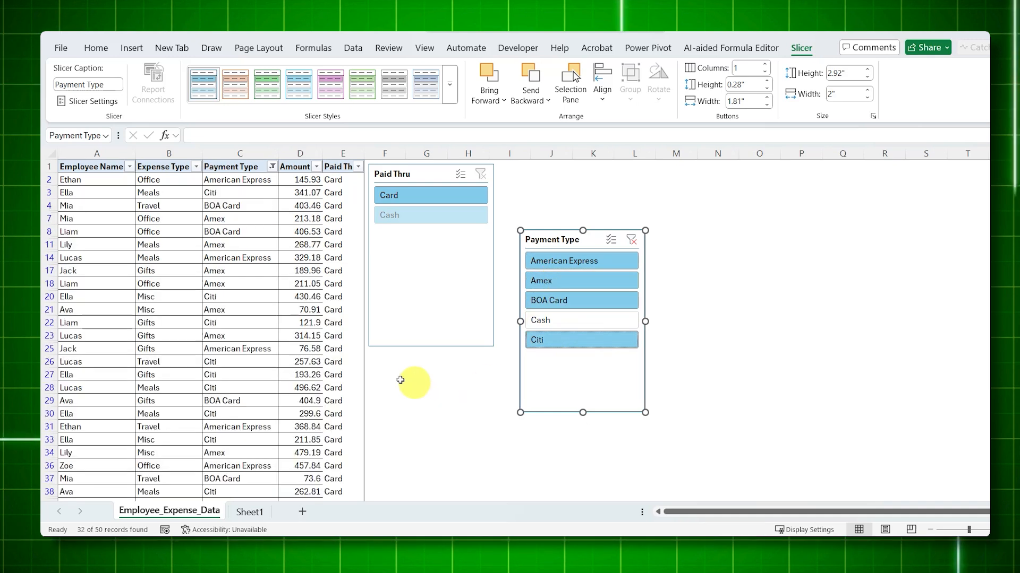
Step: Clear the Payment Type filter and delete the Payment Type slicer
click(630, 241)
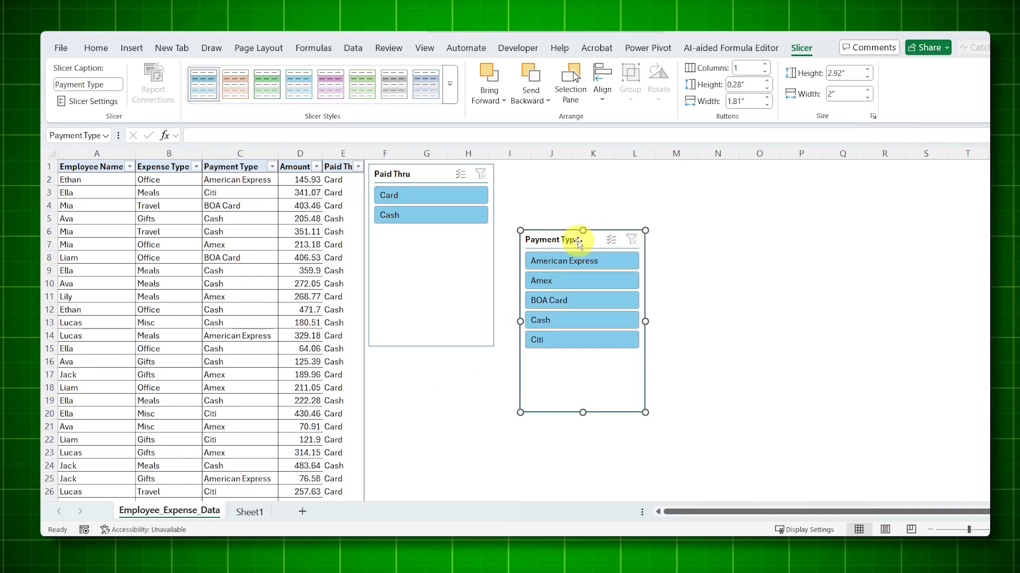
key(Delete)
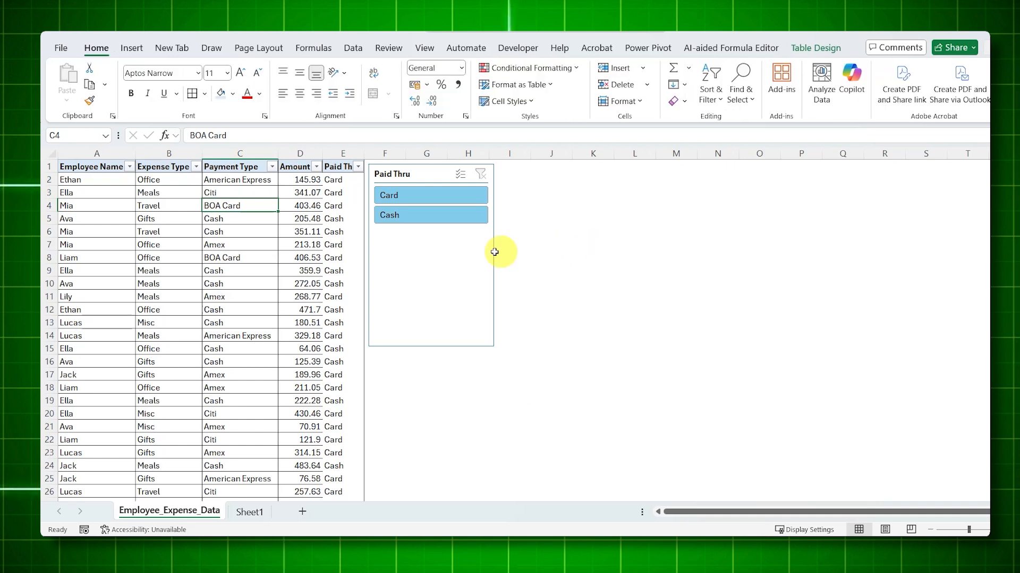
click(394, 219)
click(302, 409)
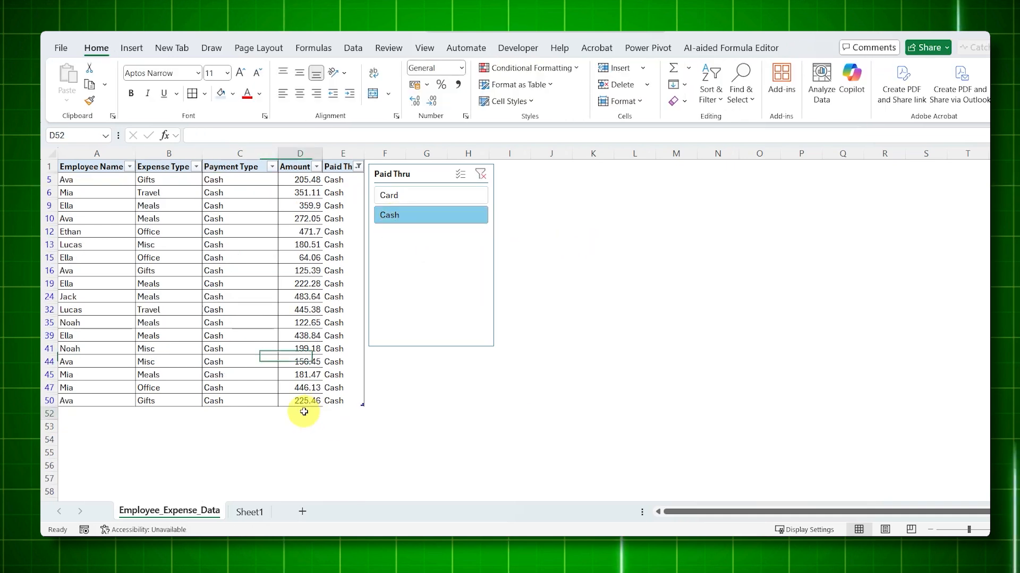
click(486, 177)
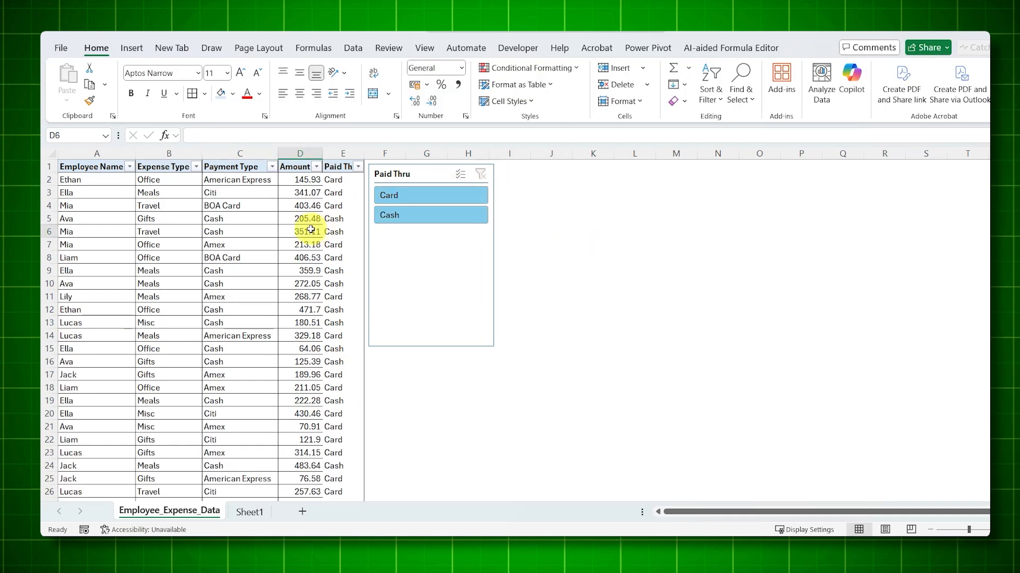
Step: Total the Amount column in D52, directly below the last table row, with a SUM of Source[Amount]
key(ctrl+Down)
key(Down)
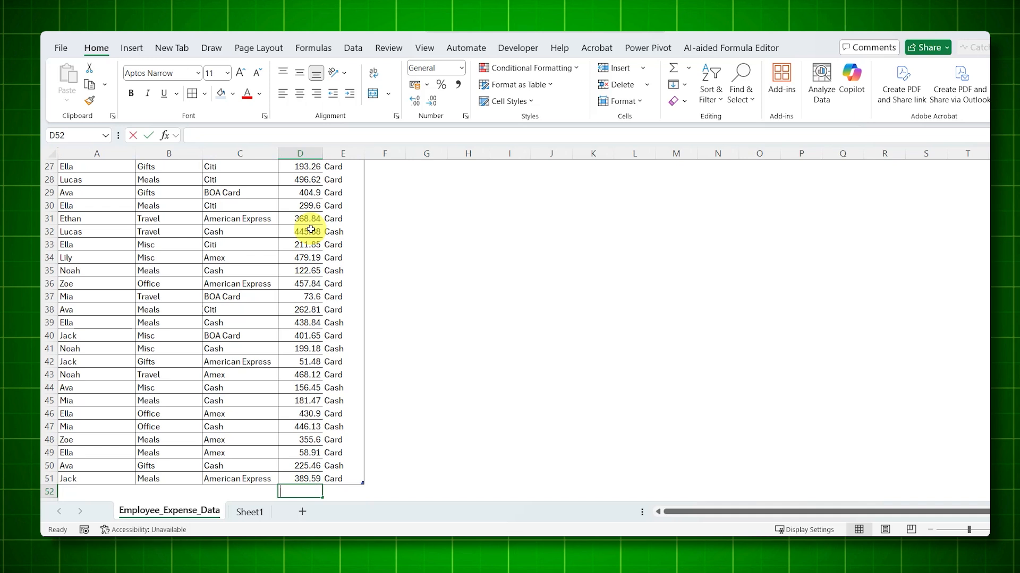
text(=sum)
key(Tab)
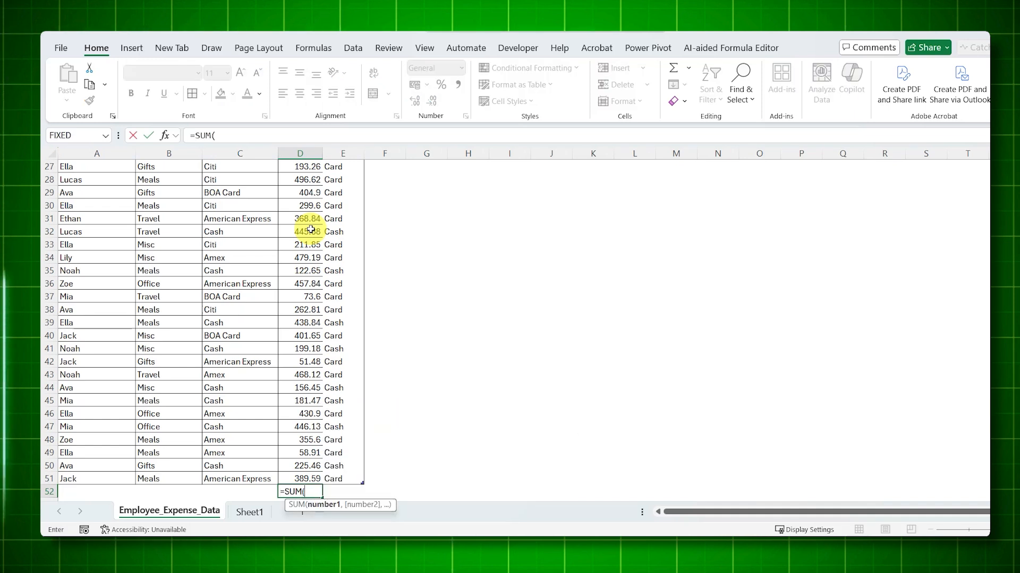
key(Up)
key(ctrl+shift+Up)
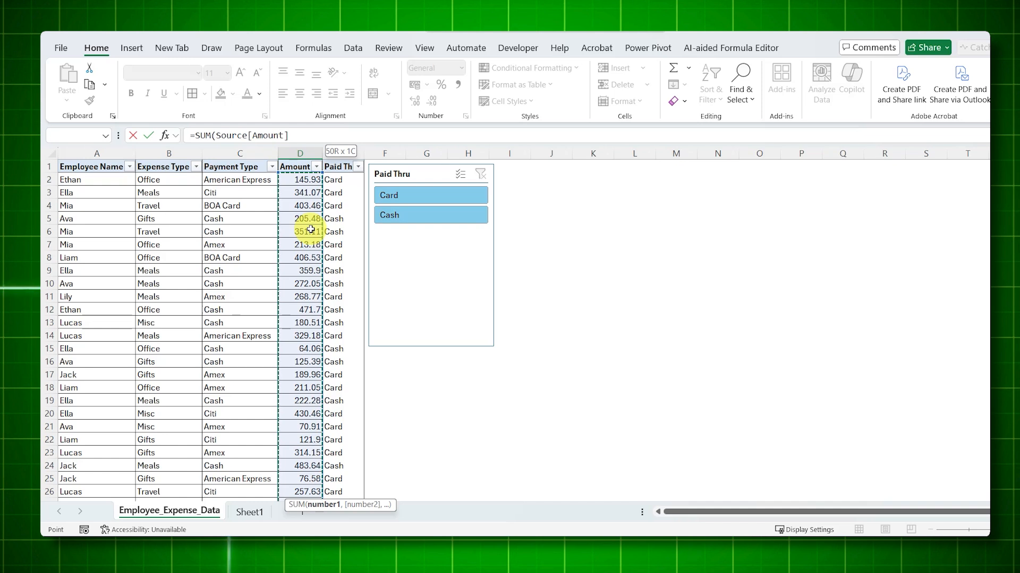
key(Return)
key(Up)
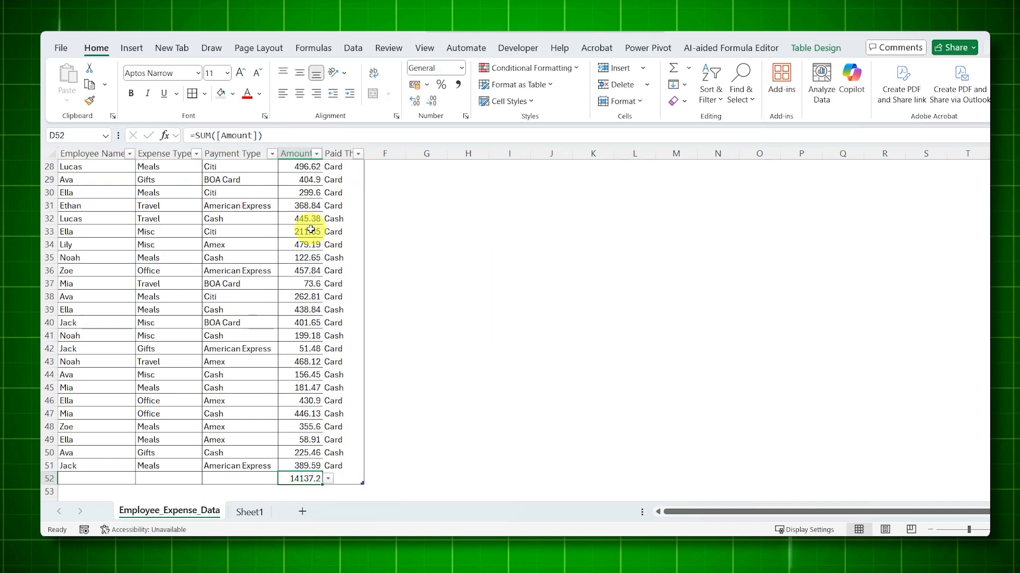
Step: Filter the table to Cash with the Paid Thru slicer and inspect the SUM formula in D52
key(ctrl+Up)
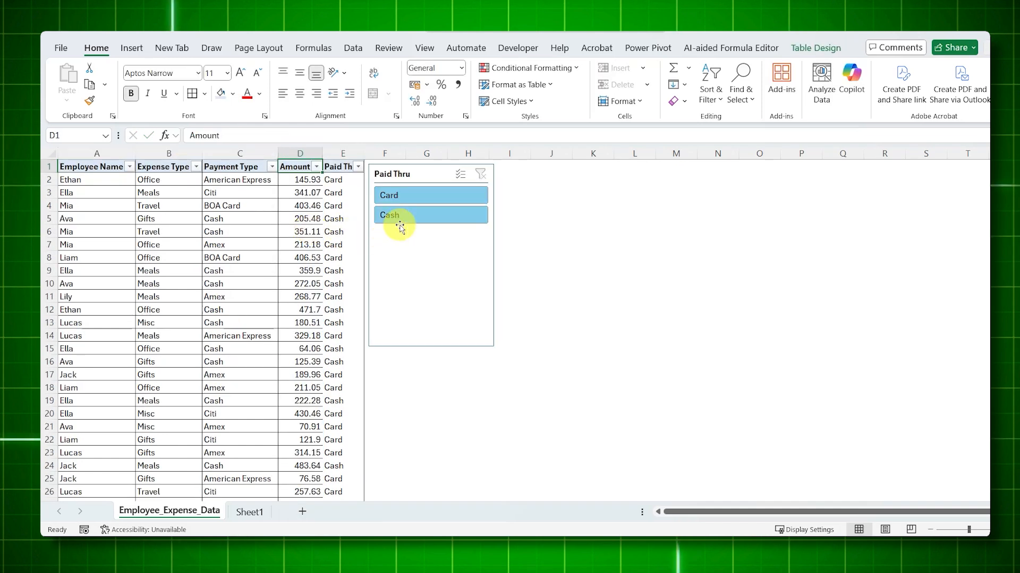
click(402, 222)
double_click(290, 416)
key(Tab)
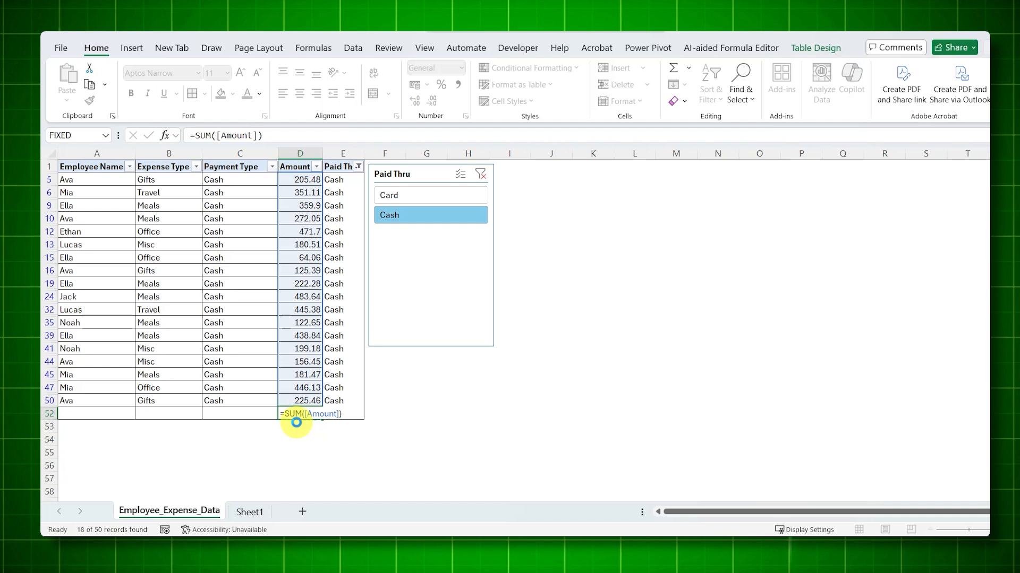
Step: Filter the table to Card with the Paid Thru slicer and check the Amount total in D52
click(403, 205)
key(Left)
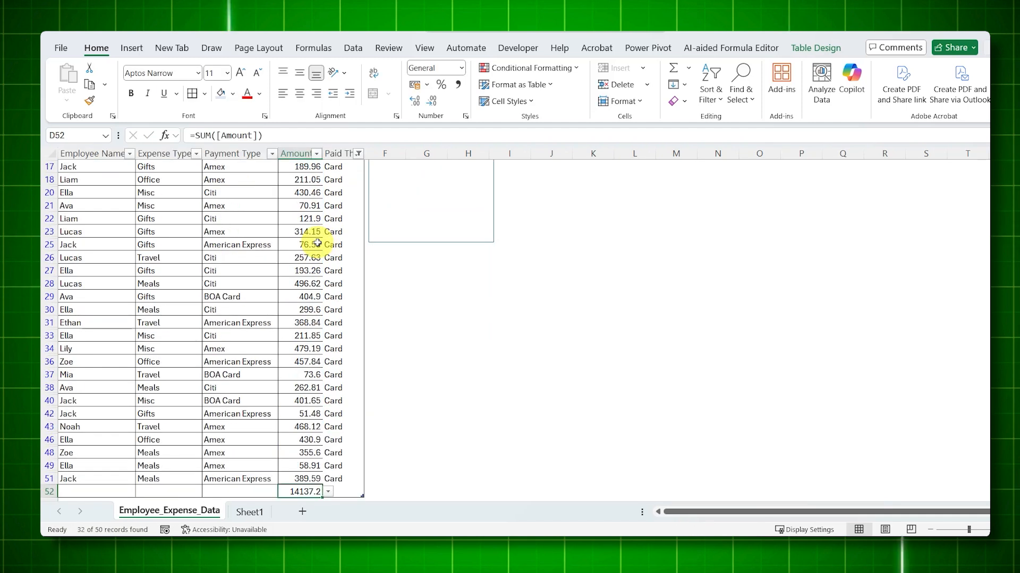
key(Down)
key(Up)
key(ctrl+Up)
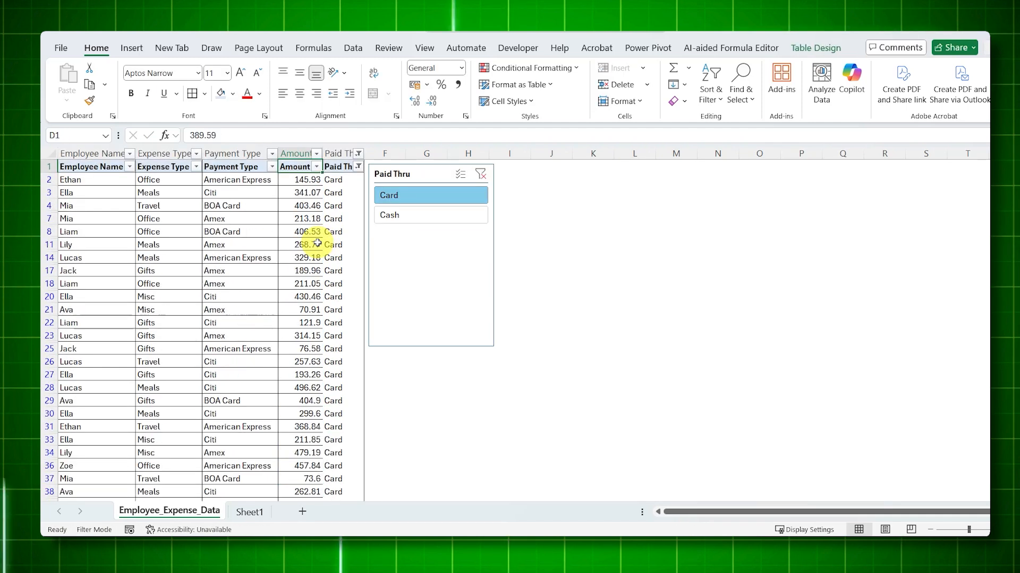
key(ctrl+Down)
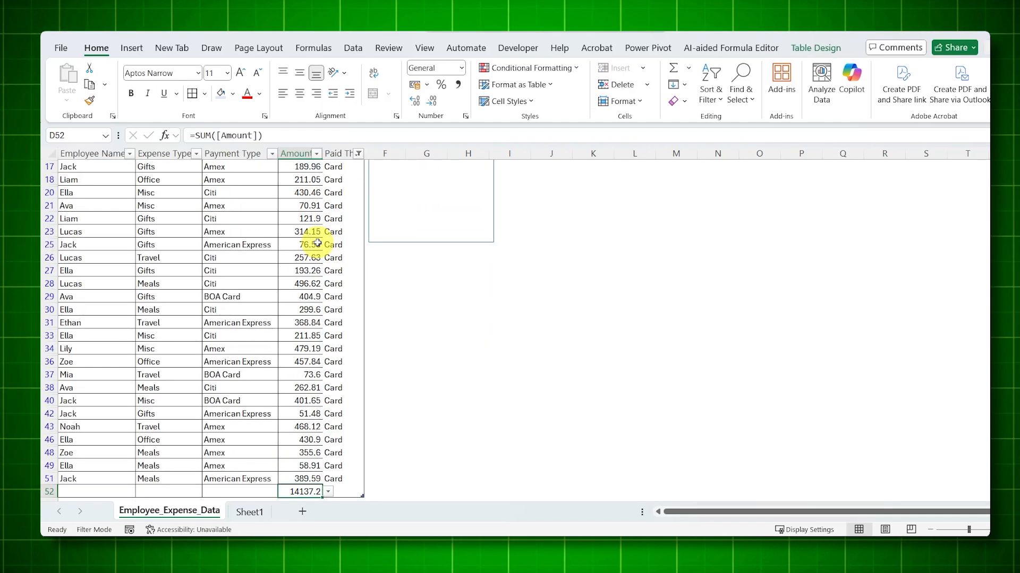
key(ctrl+Up)
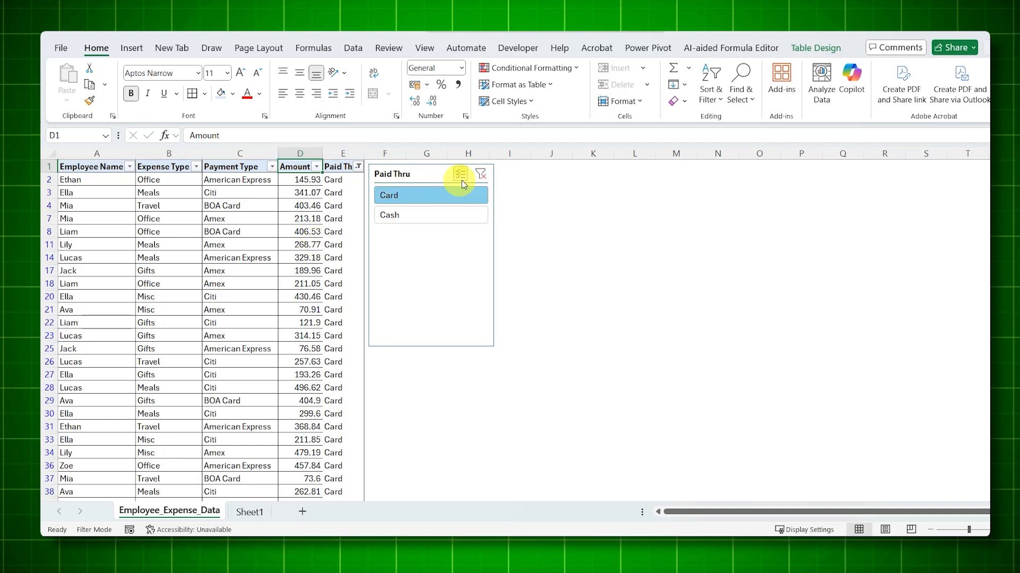
Step: Clear the Paid Thru filter and replace the formula in D52 with =SUBTOTAL(9,[Amount])
click(481, 174)
click(306, 245)
key(ctrl+Down)
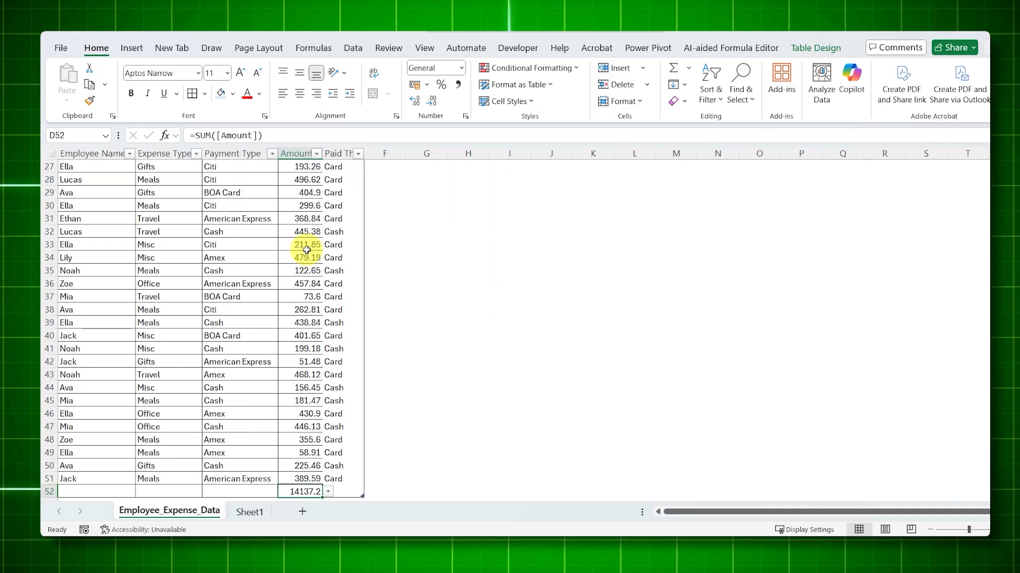
text(=)
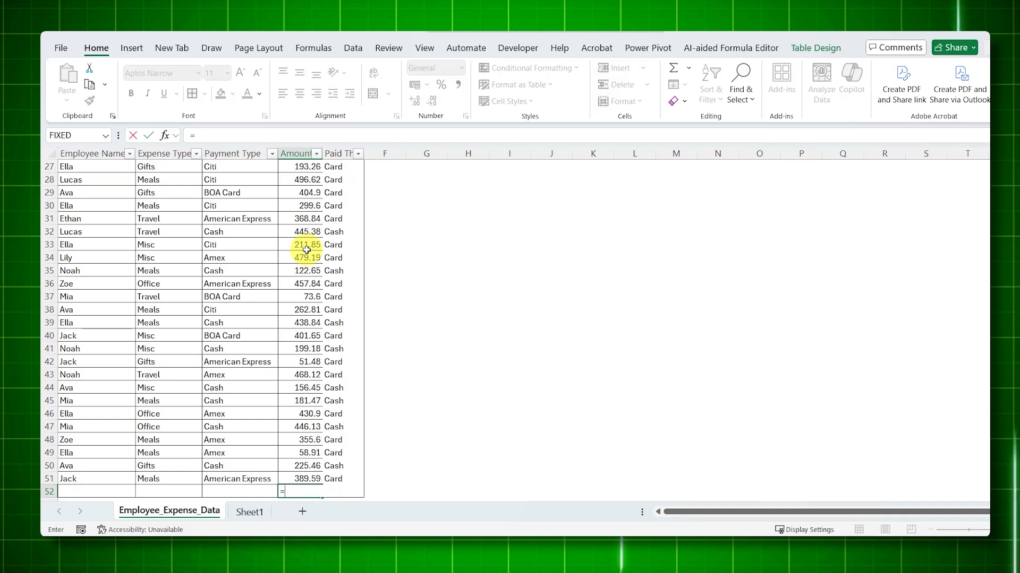
text(subtot)
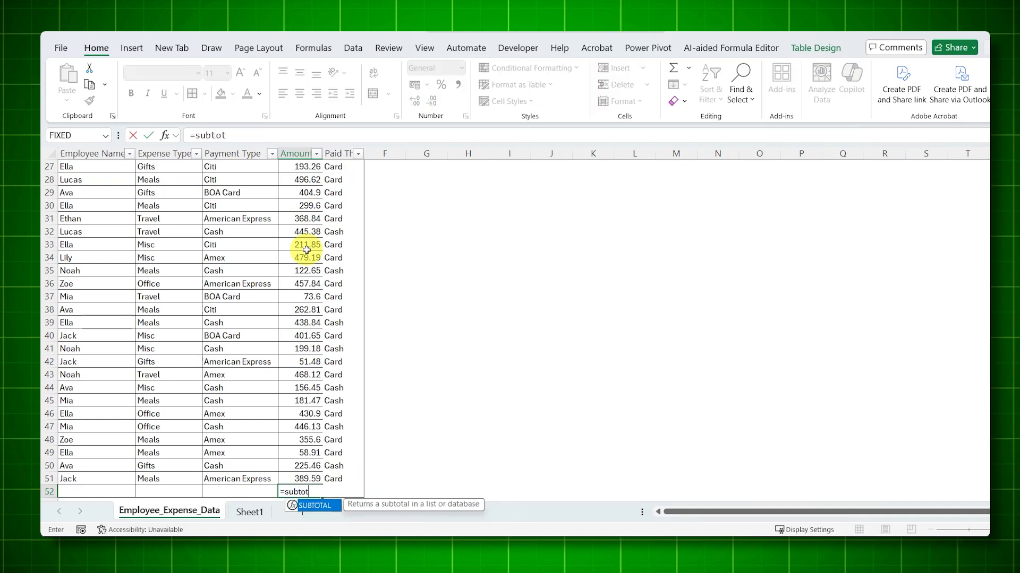
key(Tab)
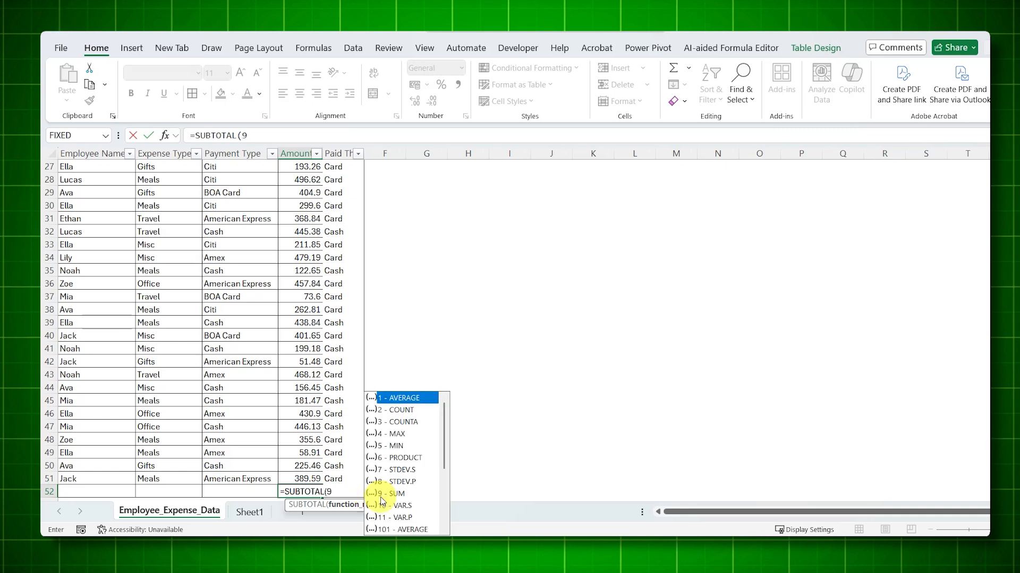
text(,)
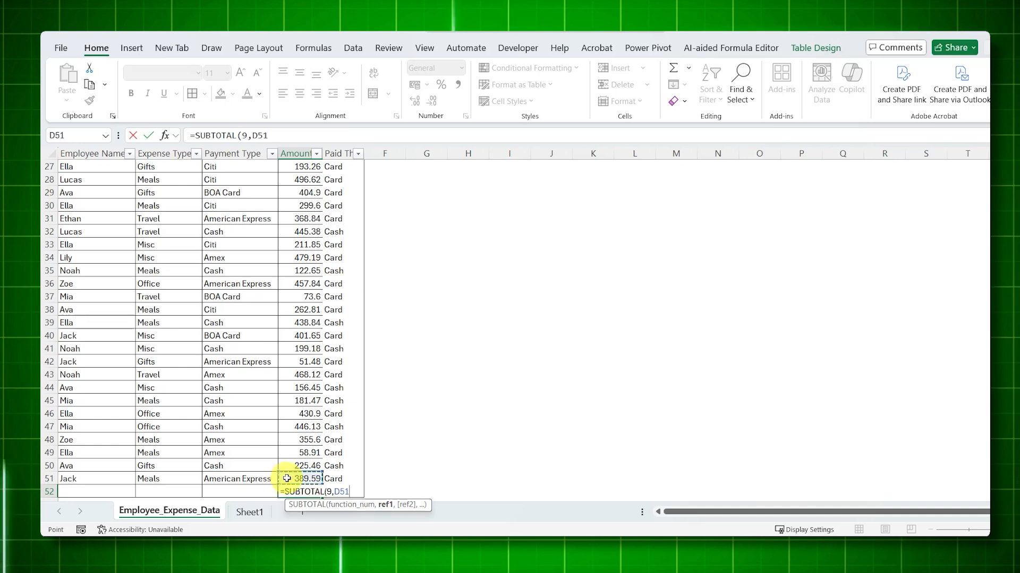
key(ctrl+shift+Up)
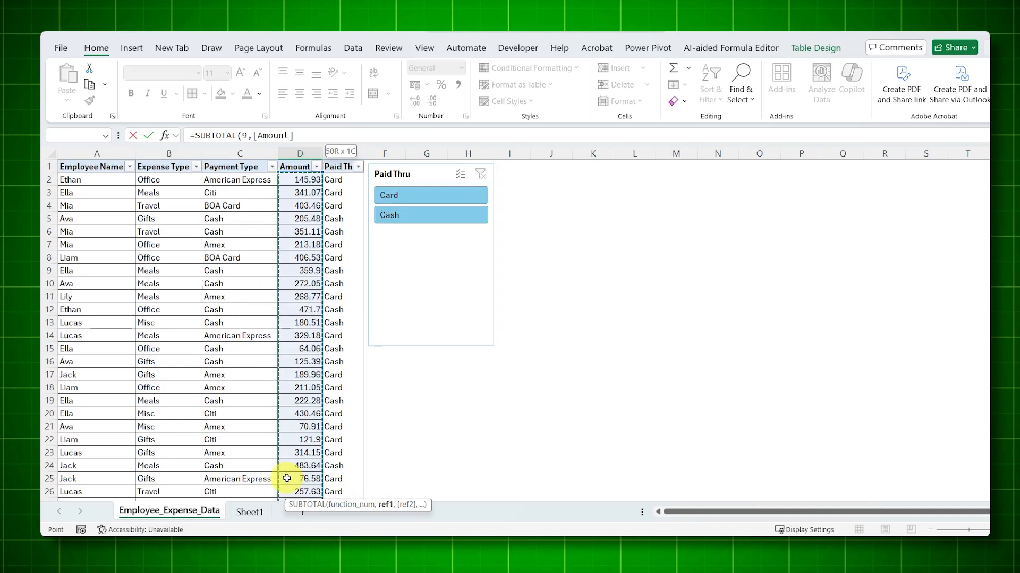
key(Return)
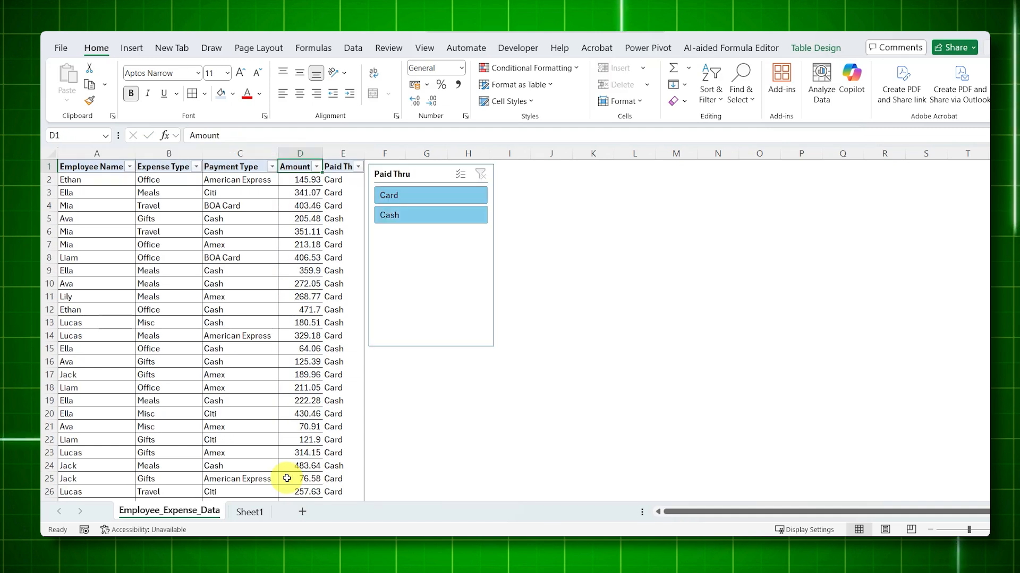
Step: Filter the table to Cash and then to Card with the Paid Thru slicer, checking the subtotal in D52
click(446, 213)
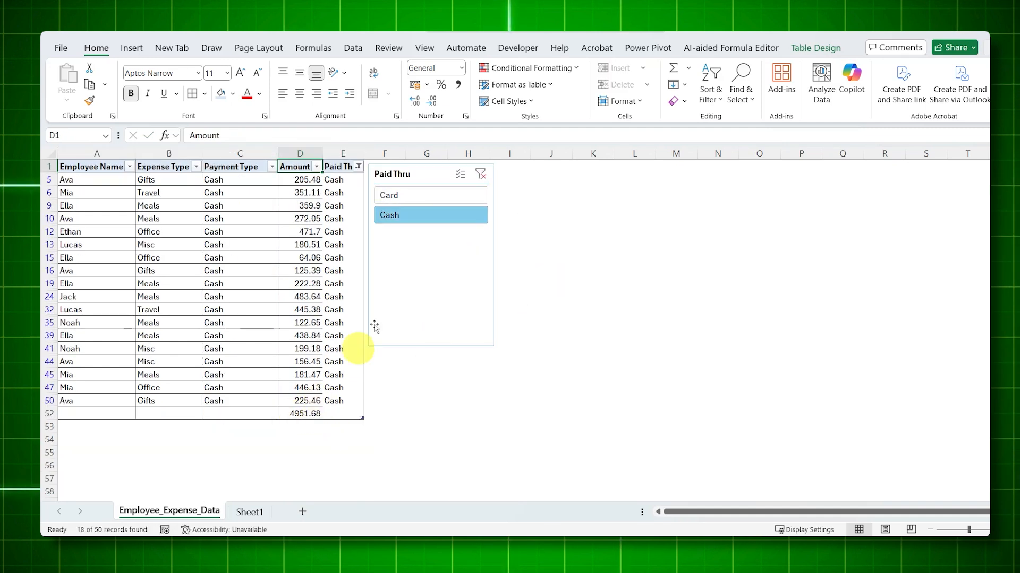
click(405, 199)
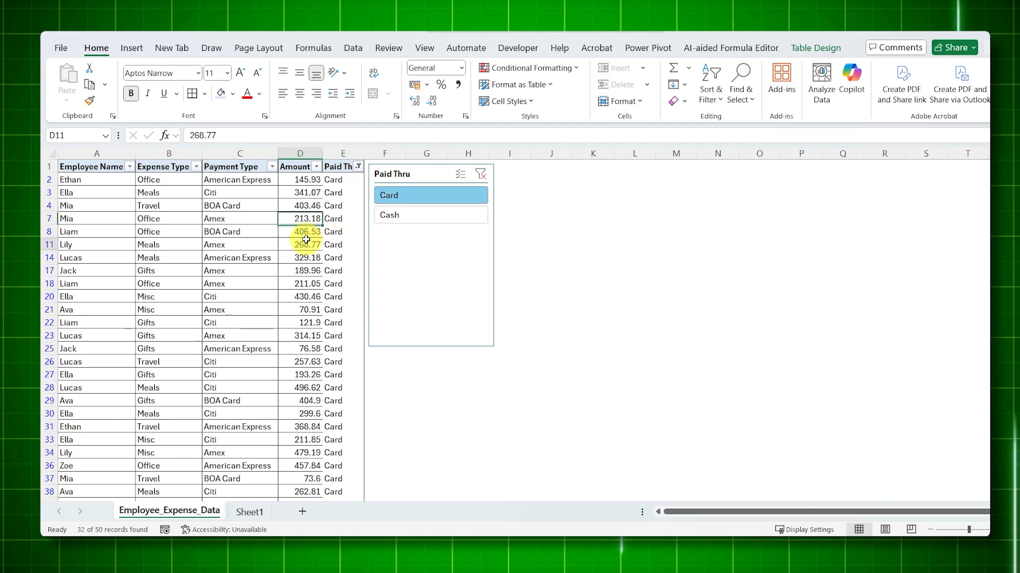
key(ctrl+Down)
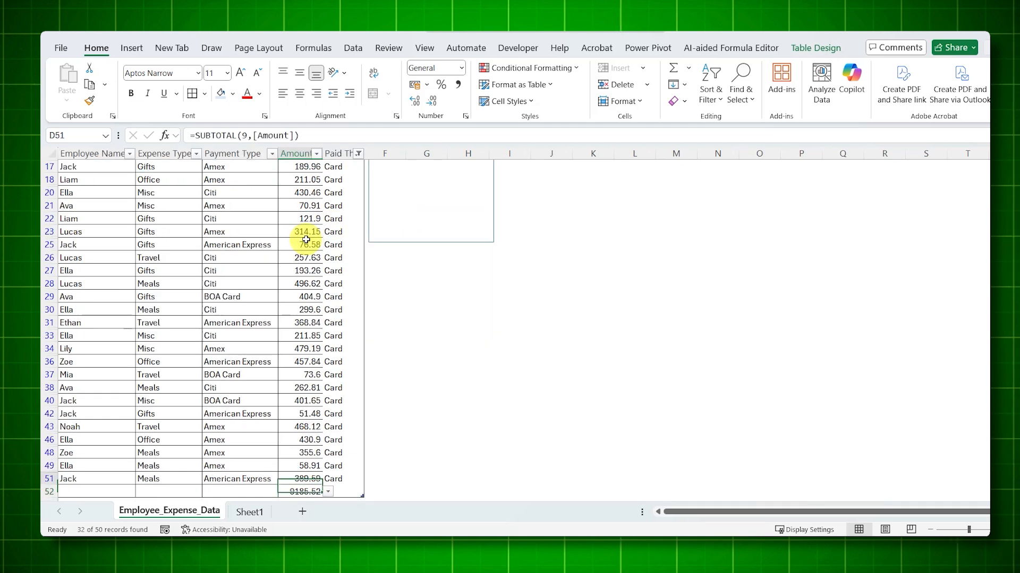
key(ctrl+Up)
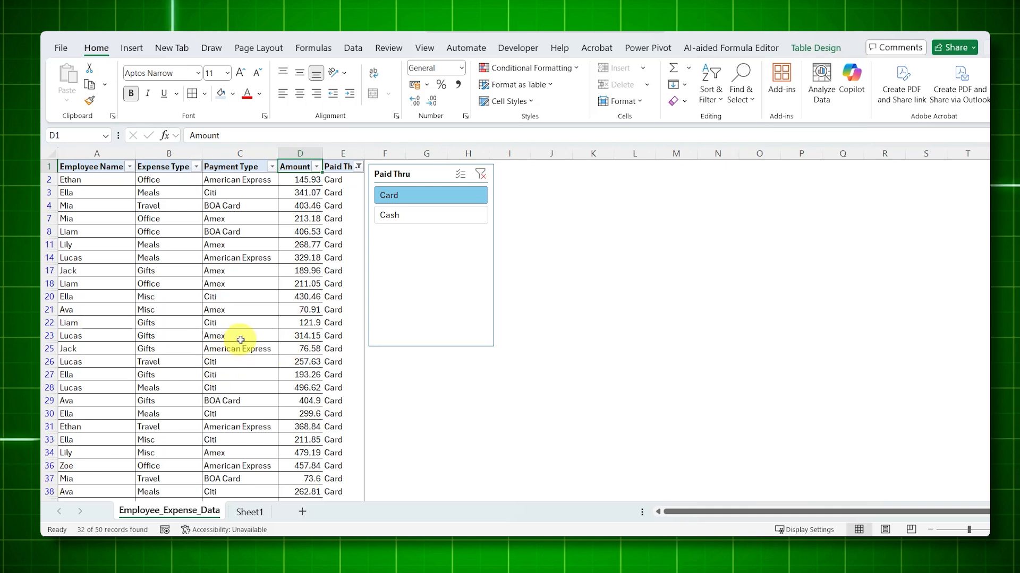
Step: Review the Paid Thru IF formula in cell E2 and leave it as it is
double_click(189, 298)
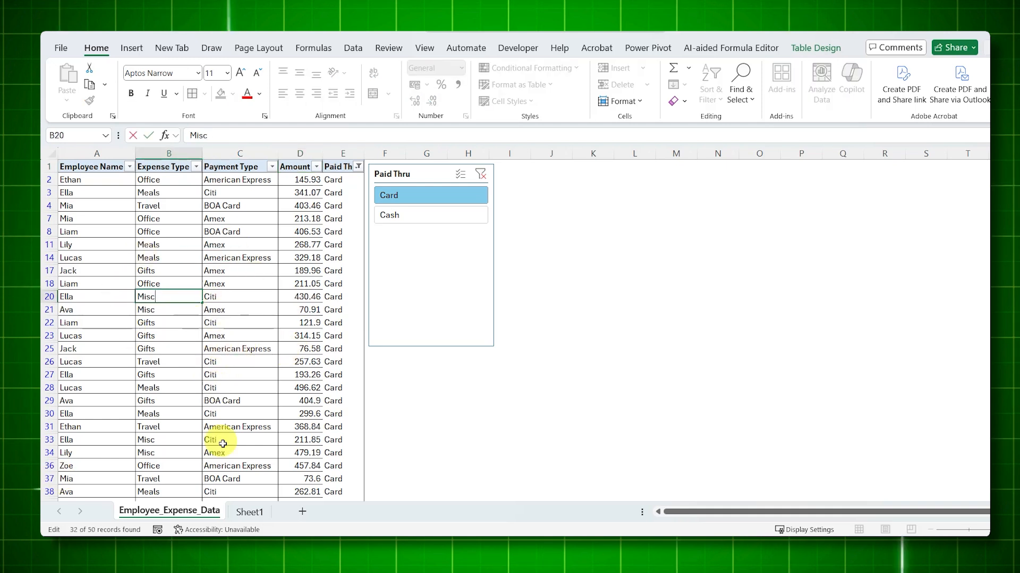
click(222, 274)
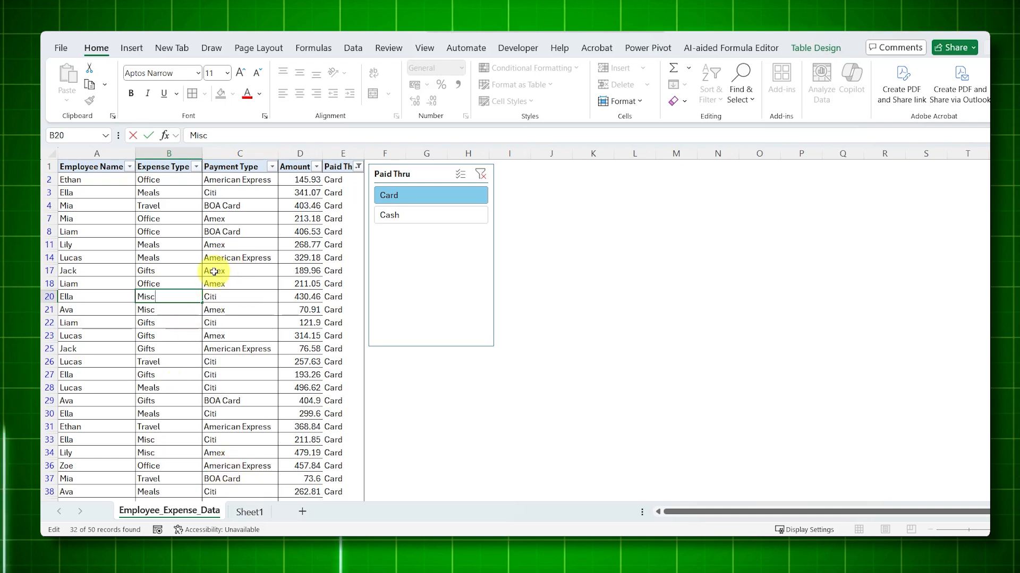
double_click(332, 180)
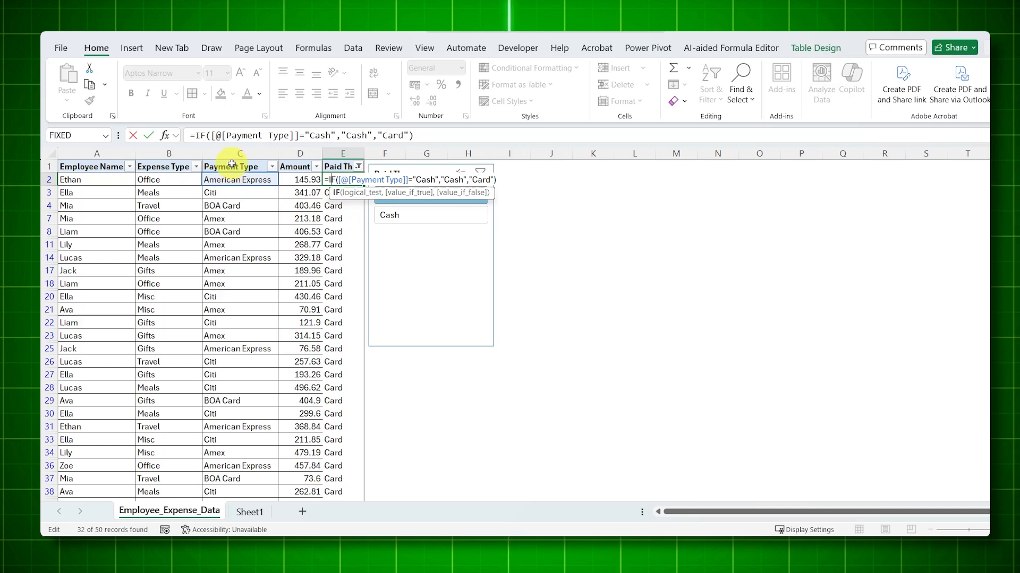
key(Escape)
Step: Enter the formula =IF(C2="Cash","Cash","Card") in cell E2 of Sheet1
click(248, 511)
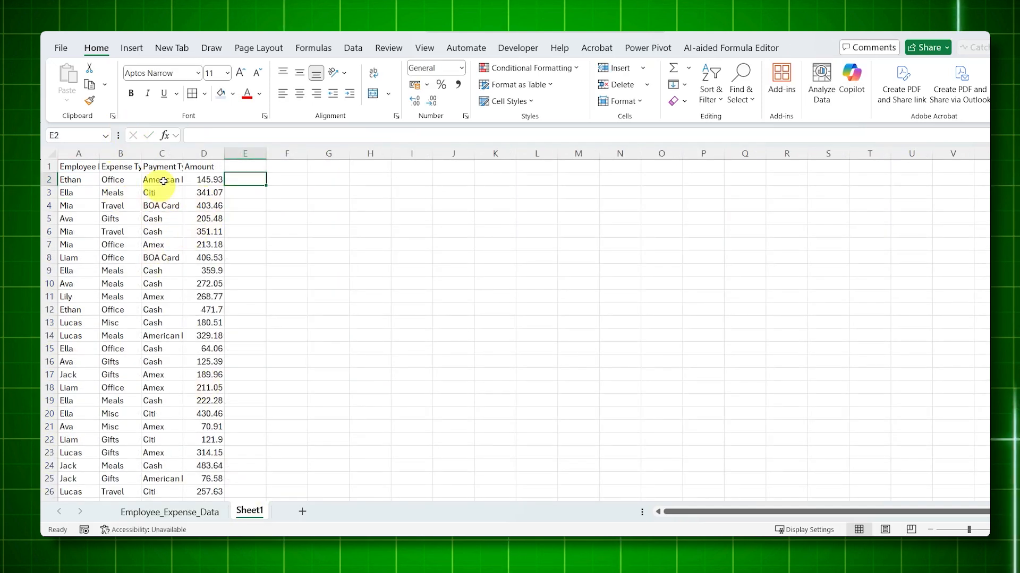
text(=)
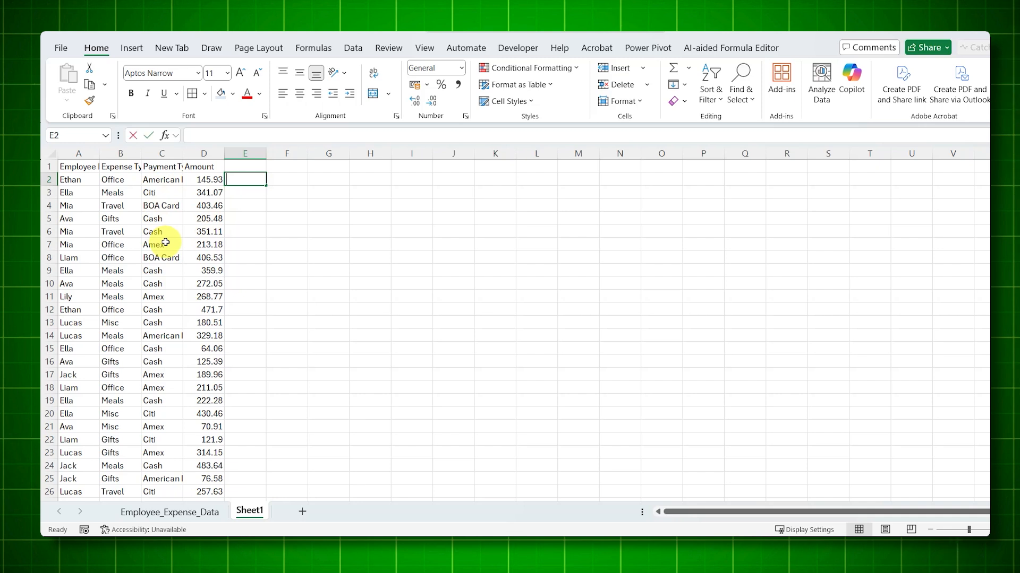
text(=if)
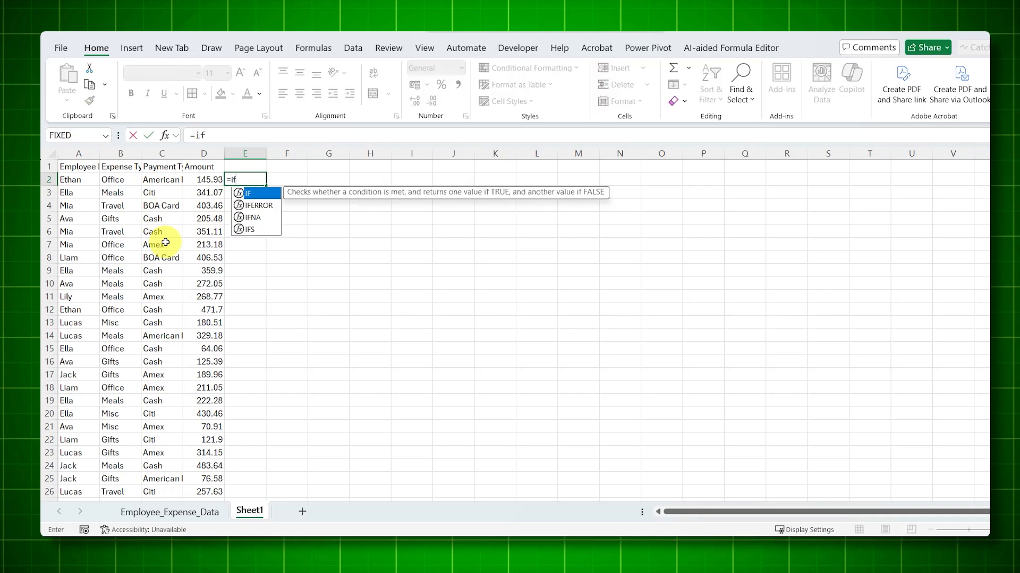
text(()
key(Left)
key(Left)
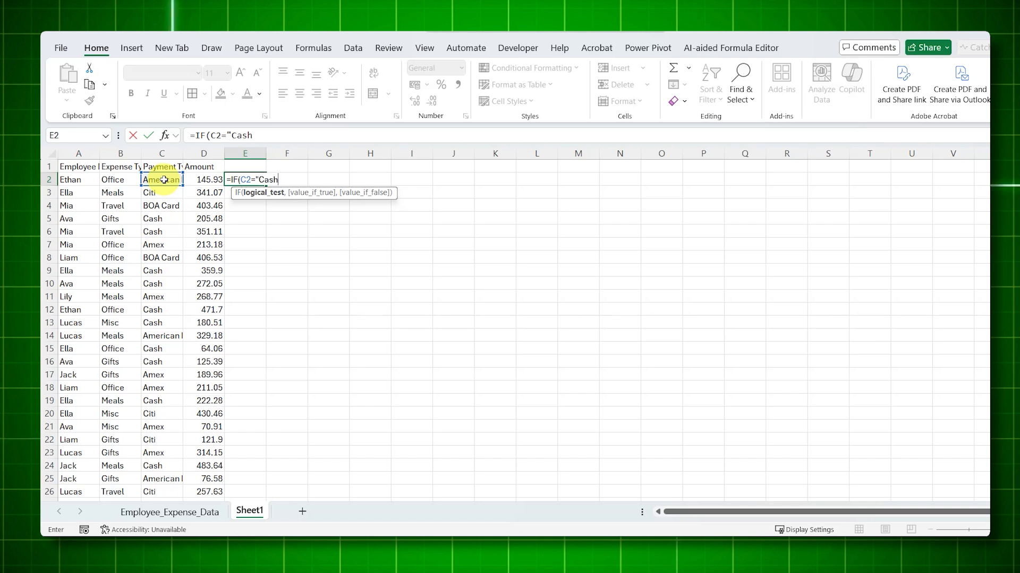
text(",)
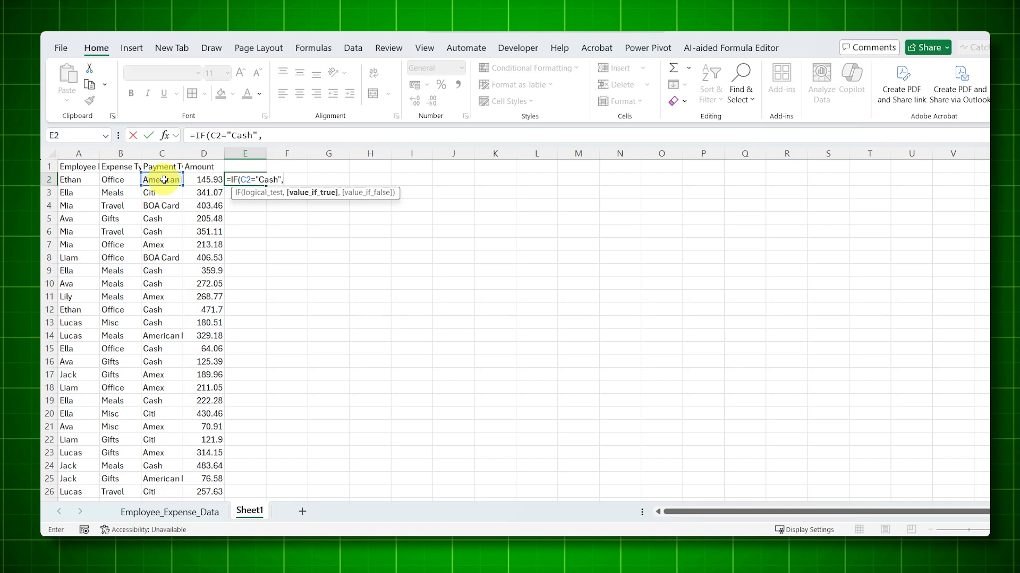
text("Cash")
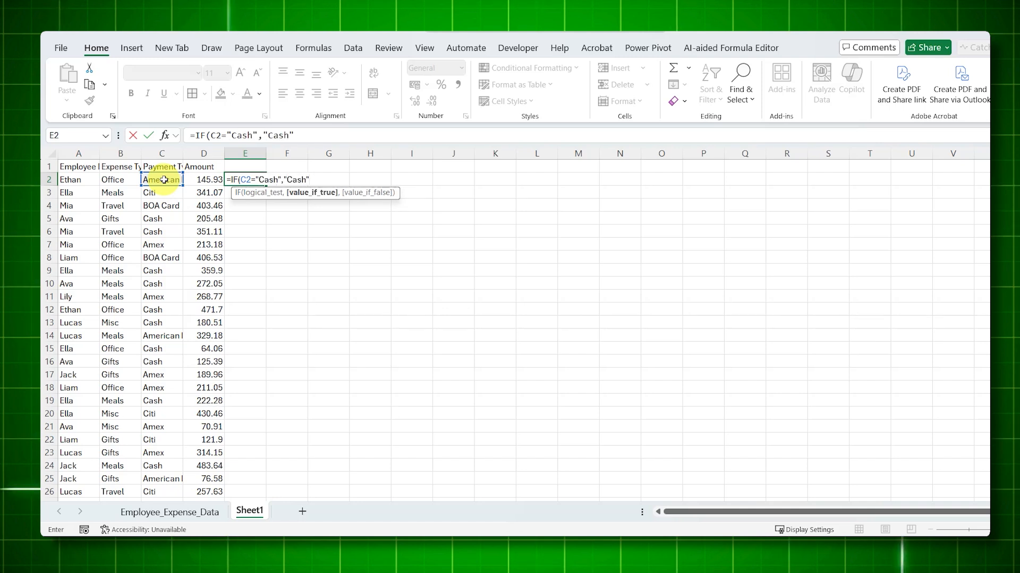
text(,)
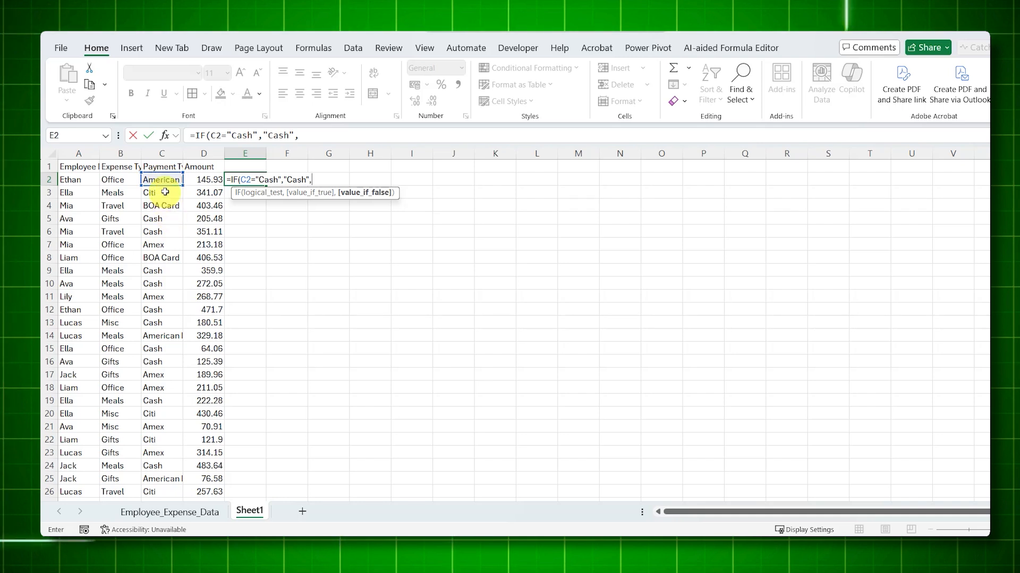
text("Card")
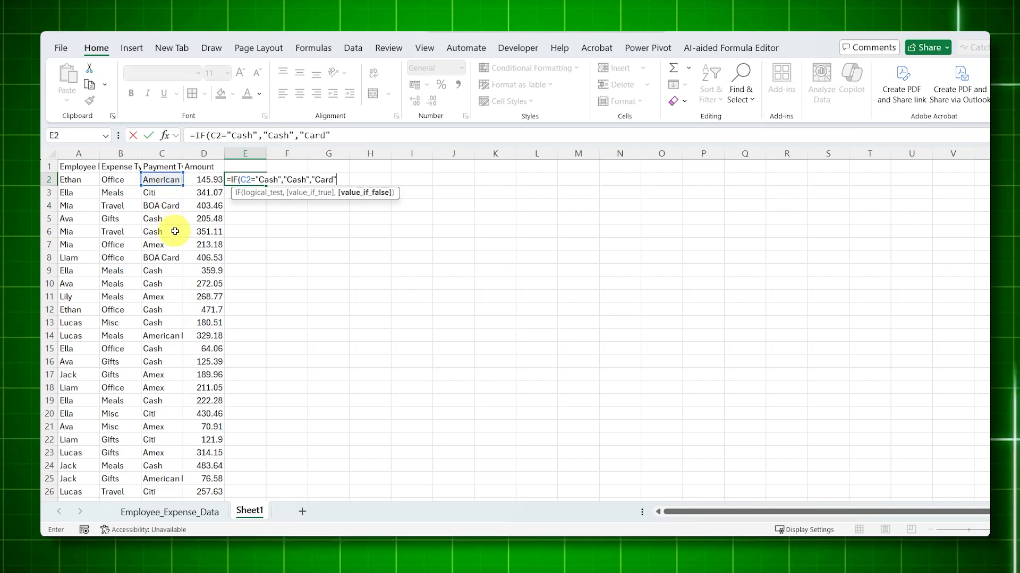
key(Return)
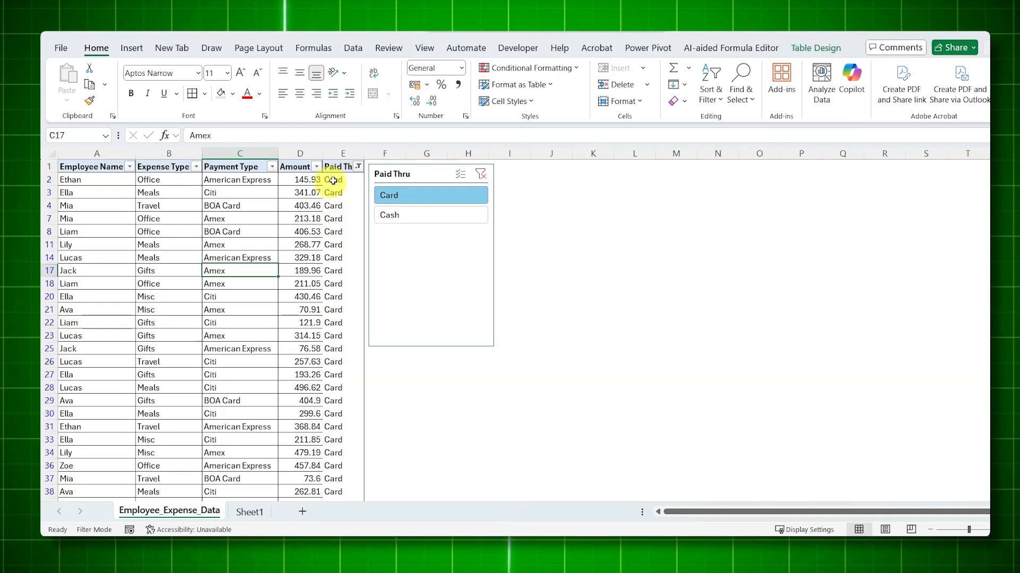
Step: Fill the IF formula from E2 down column E on Sheet1 and return to the Employee_Expense_Data sheet
click(335, 180)
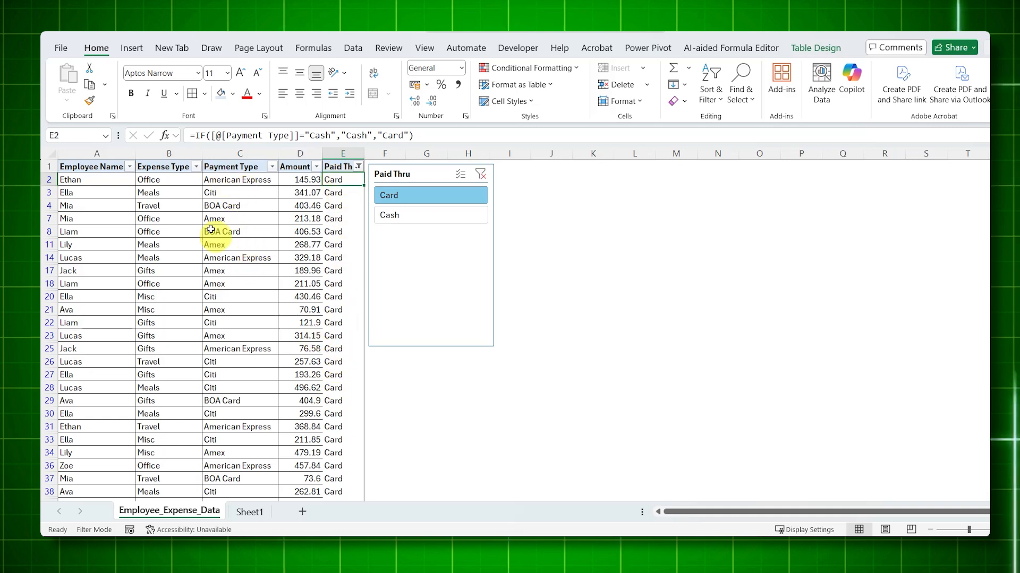
click(258, 516)
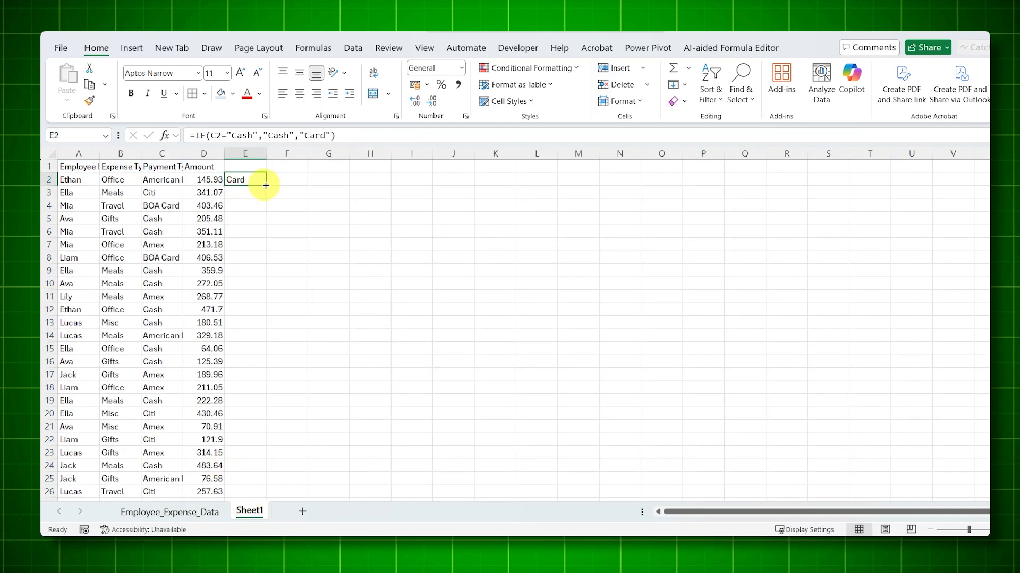
double_click(267, 186)
click(177, 269)
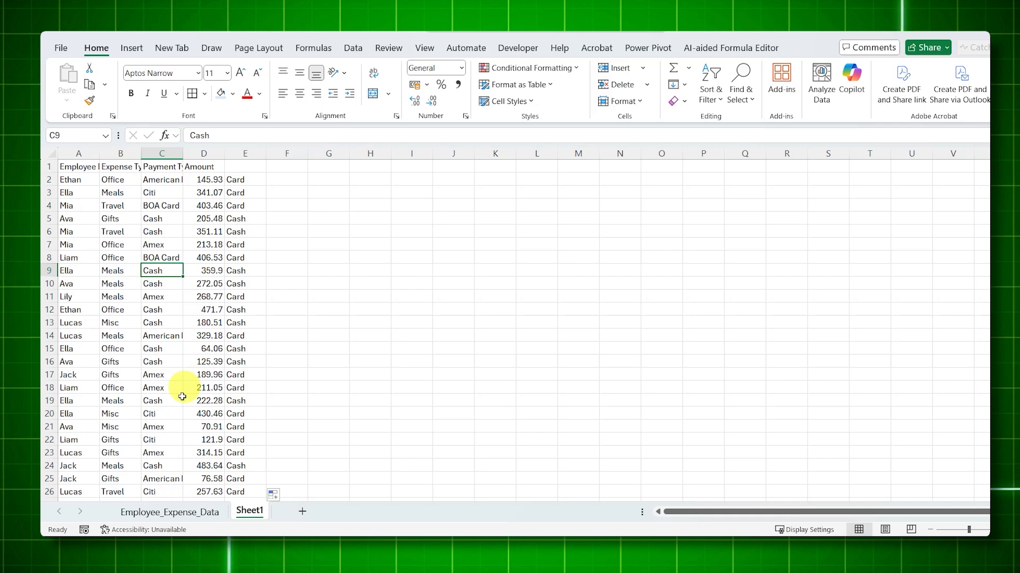
click(183, 513)
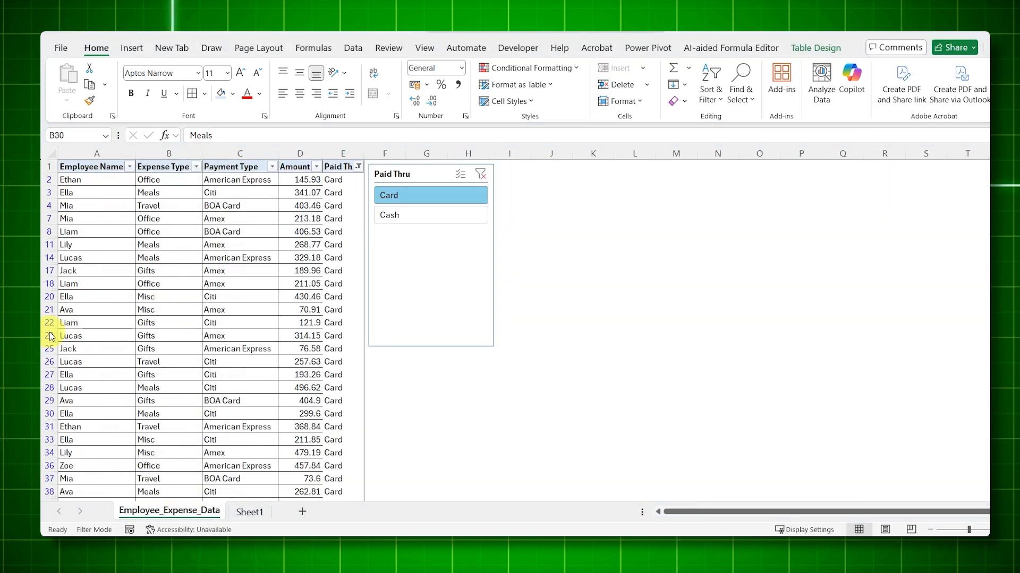